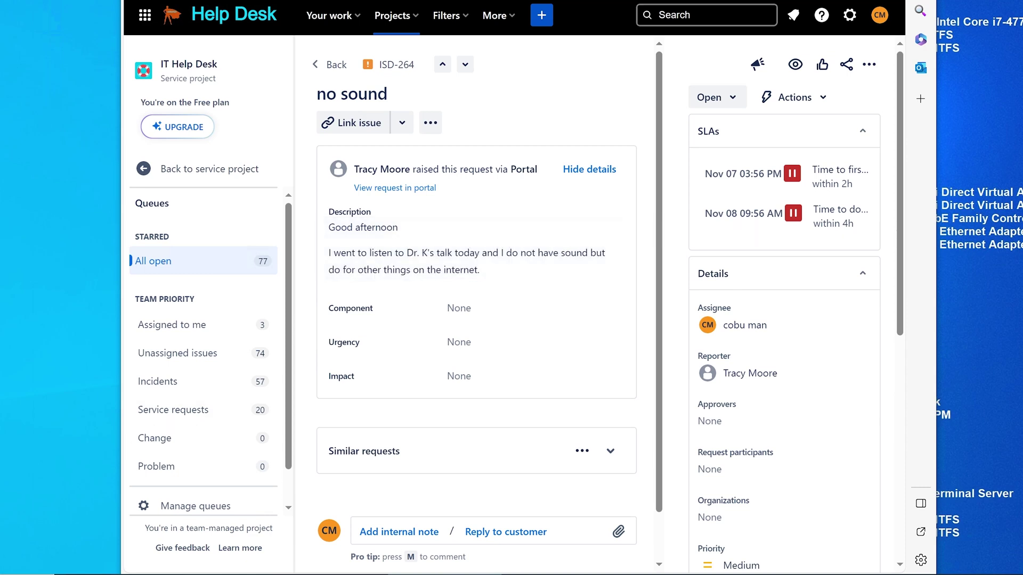
Launch Teams from search and minimise every other window so Teams stands alone
text(teams)
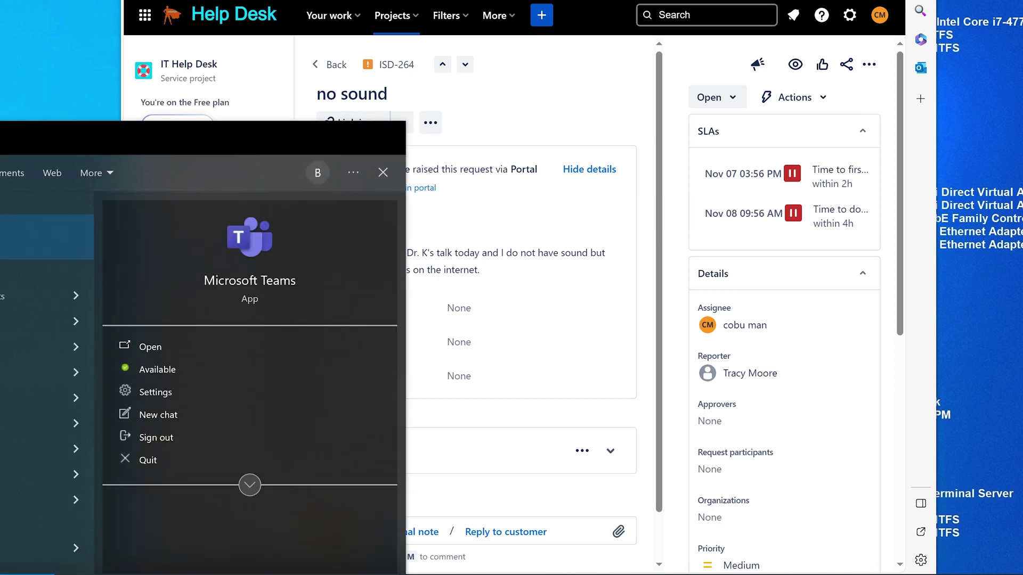
key(Return)
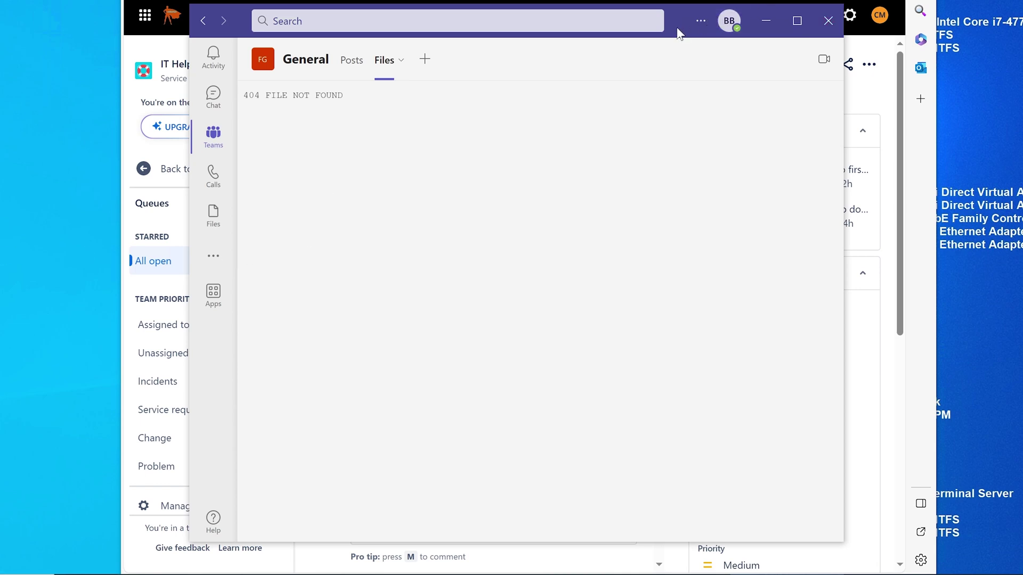
drag(676, 24, 673, 27)
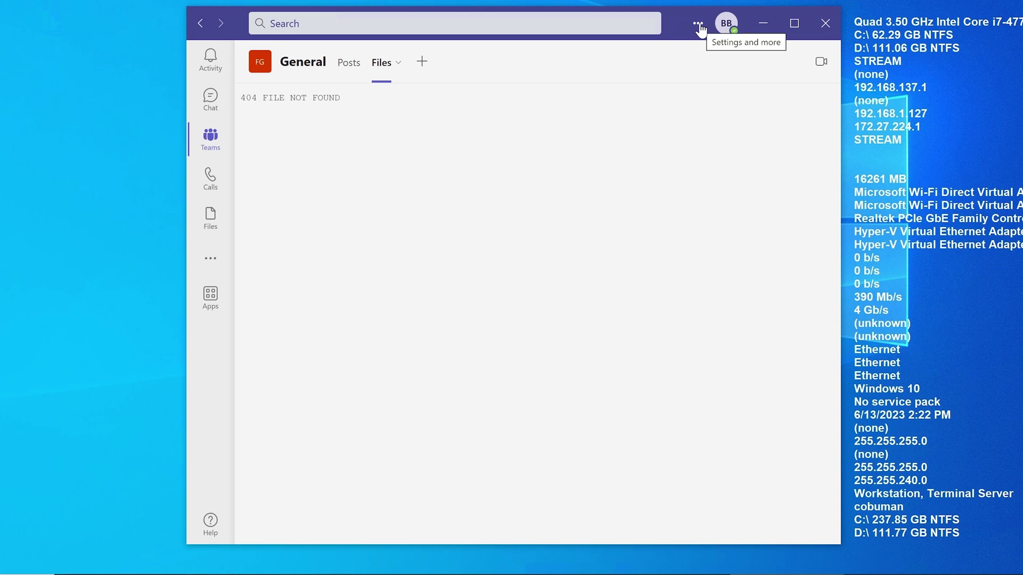
click(698, 24)
click(652, 57)
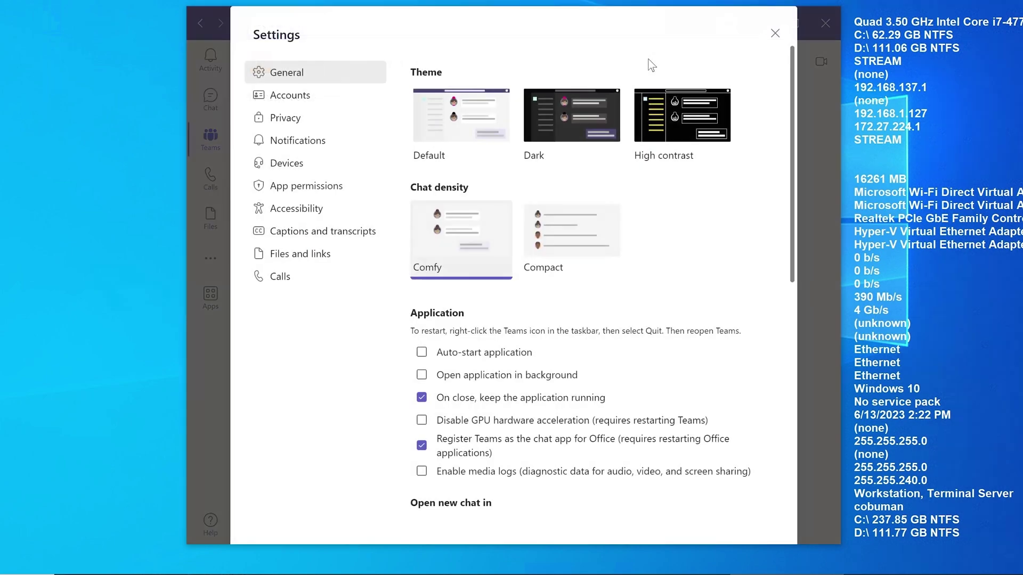
click(287, 166)
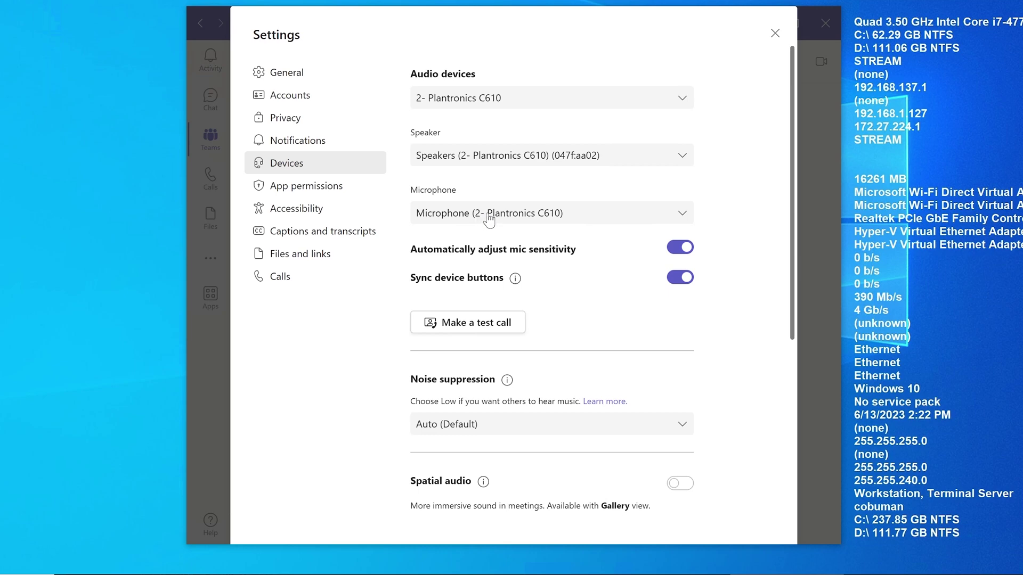
scroll(600, 324, down, 5)
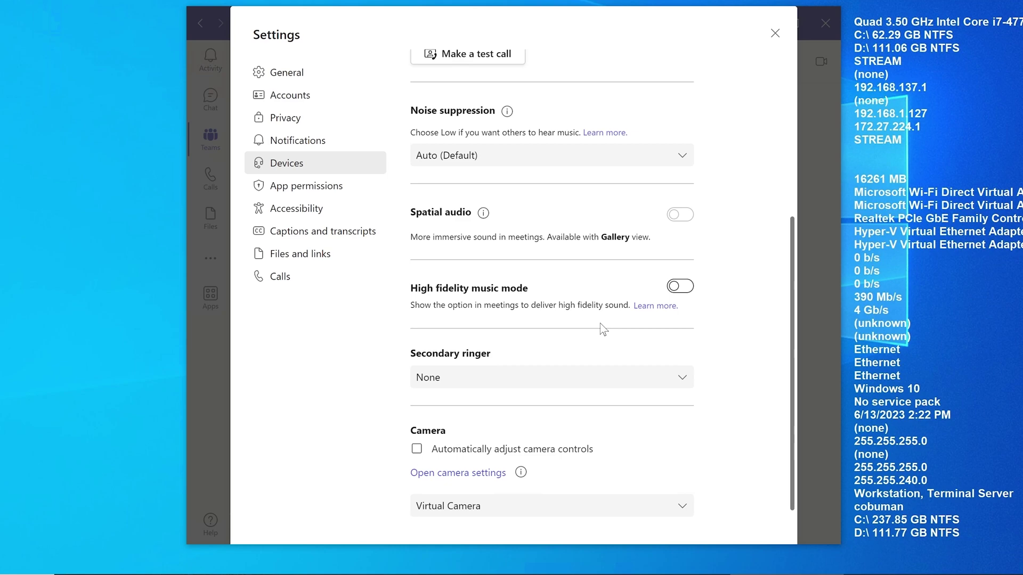
scroll(599, 324, up, 5)
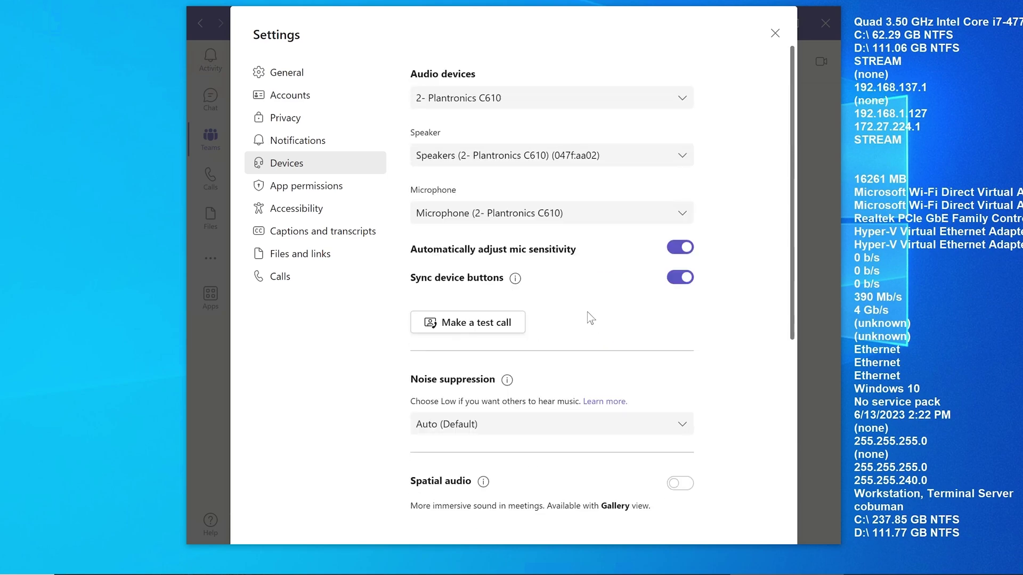
click(773, 34)
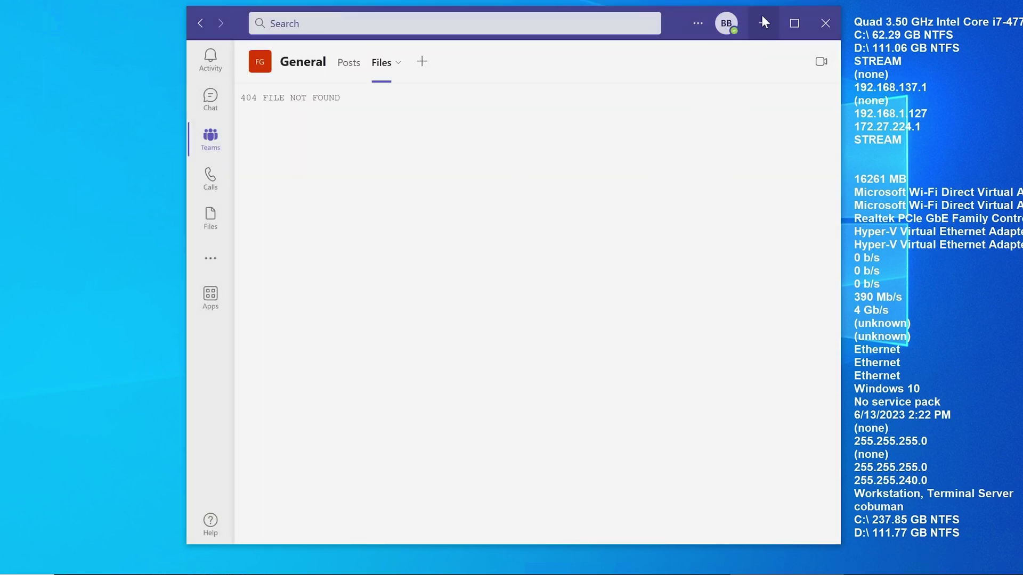
click(763, 22)
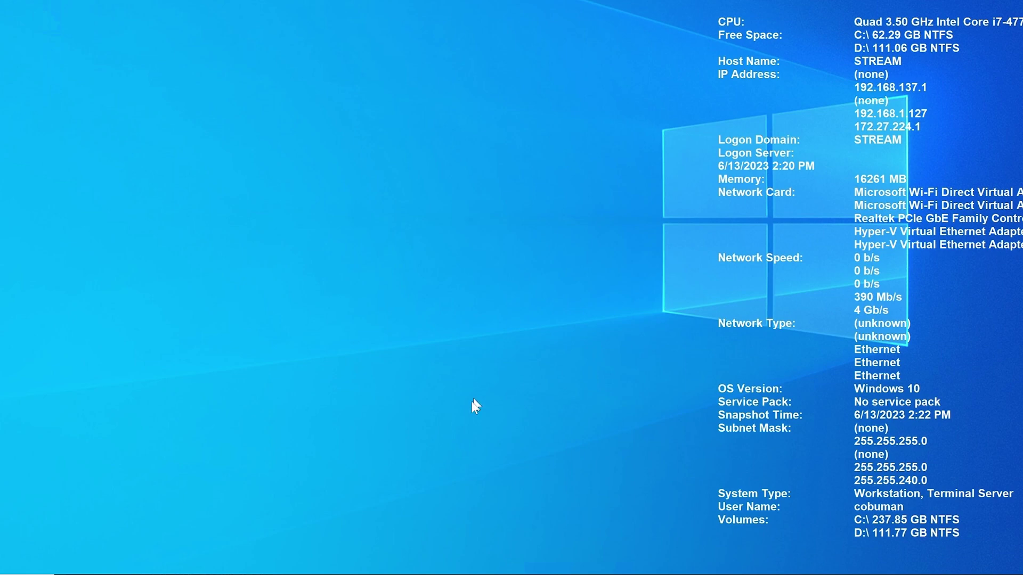
Open Teams from the Microsoft 365 page in Chrome and retry sign-in, skipping phone setup
click(585, 568)
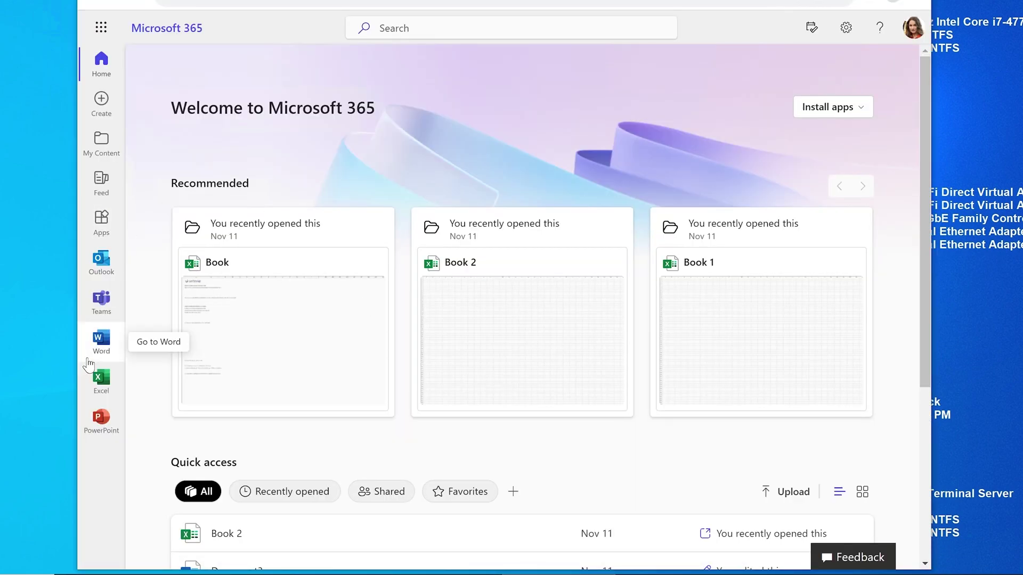
click(103, 299)
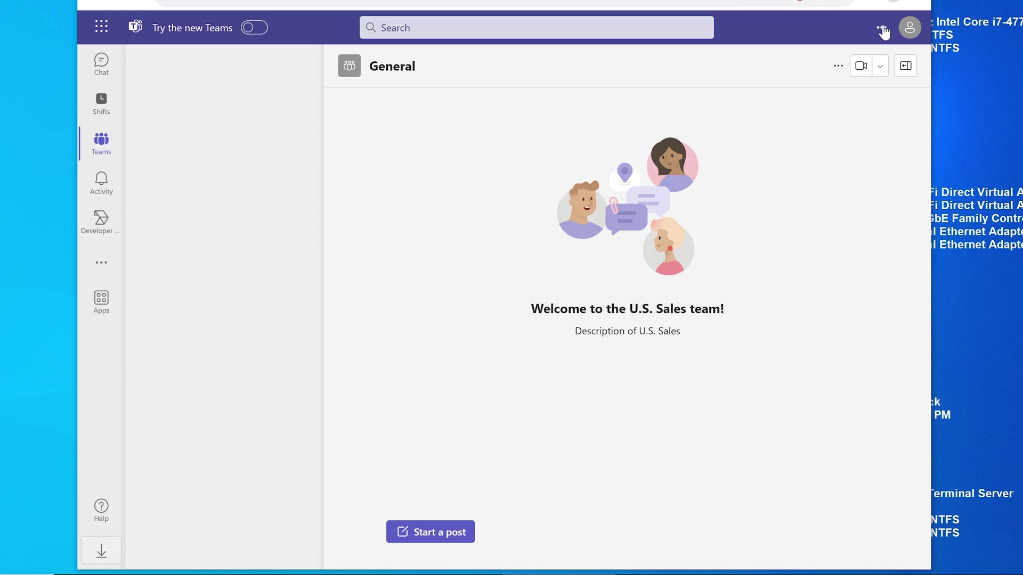
click(881, 29)
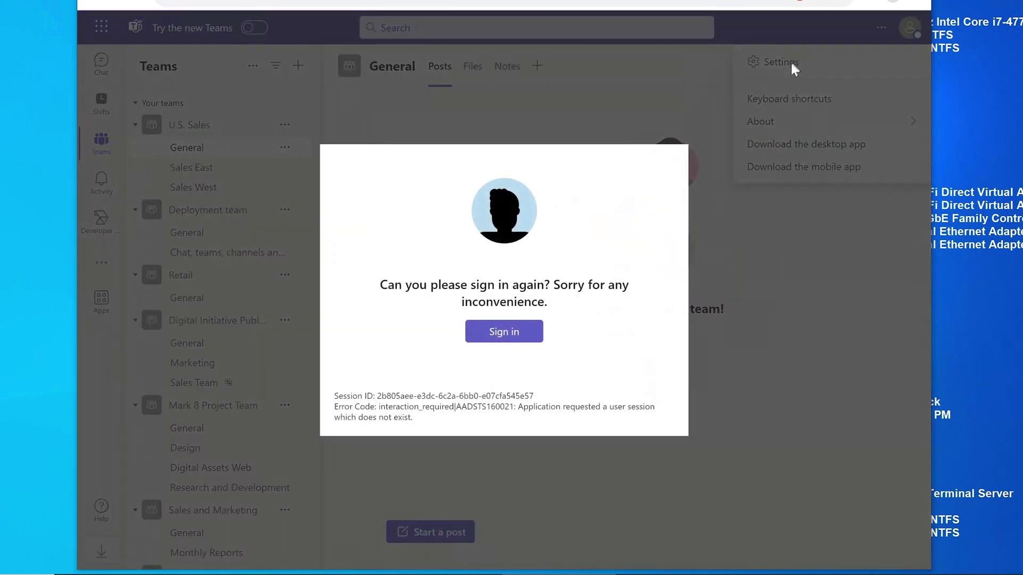
click(503, 332)
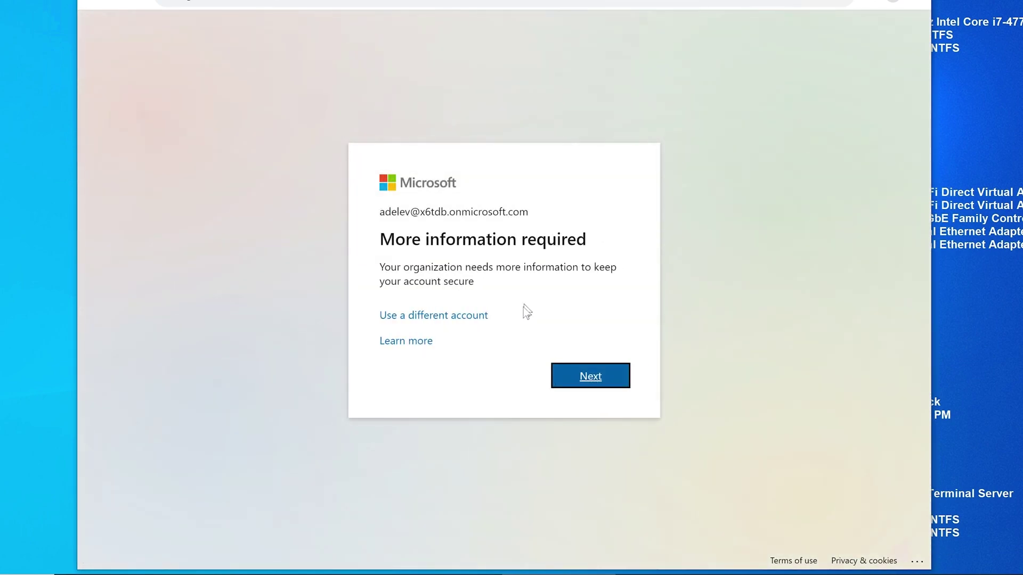
click(596, 382)
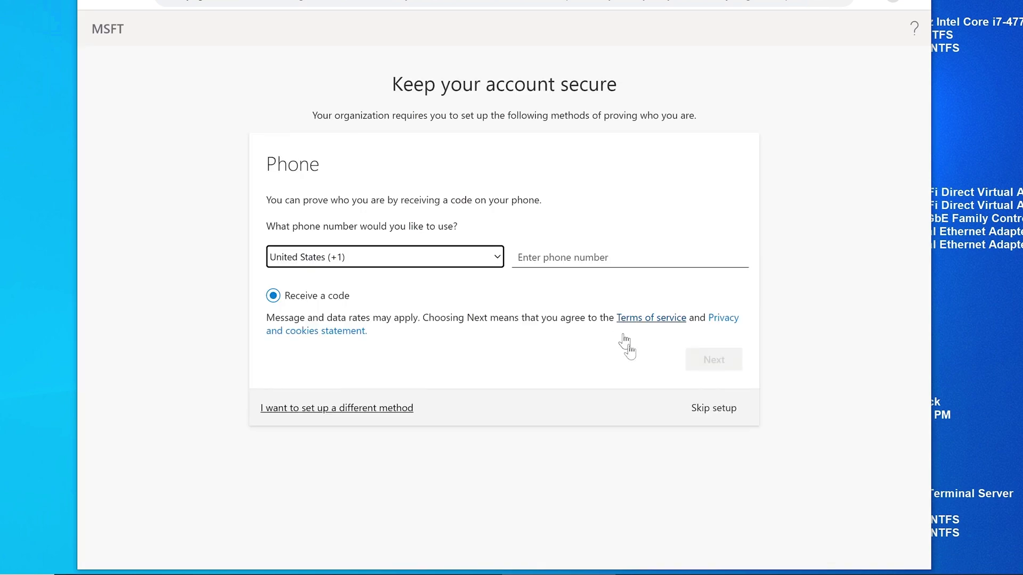
click(723, 413)
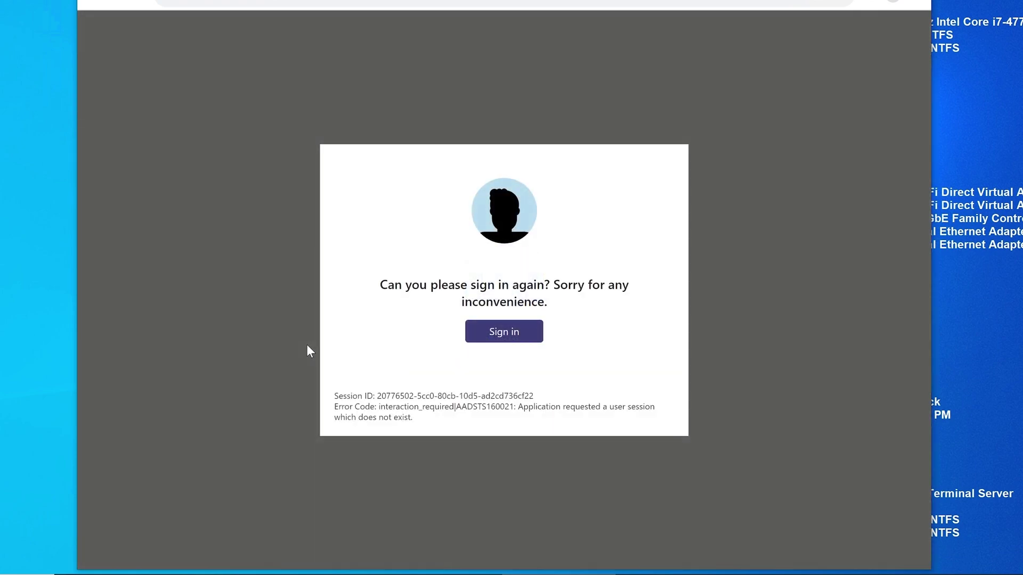
click(499, 331)
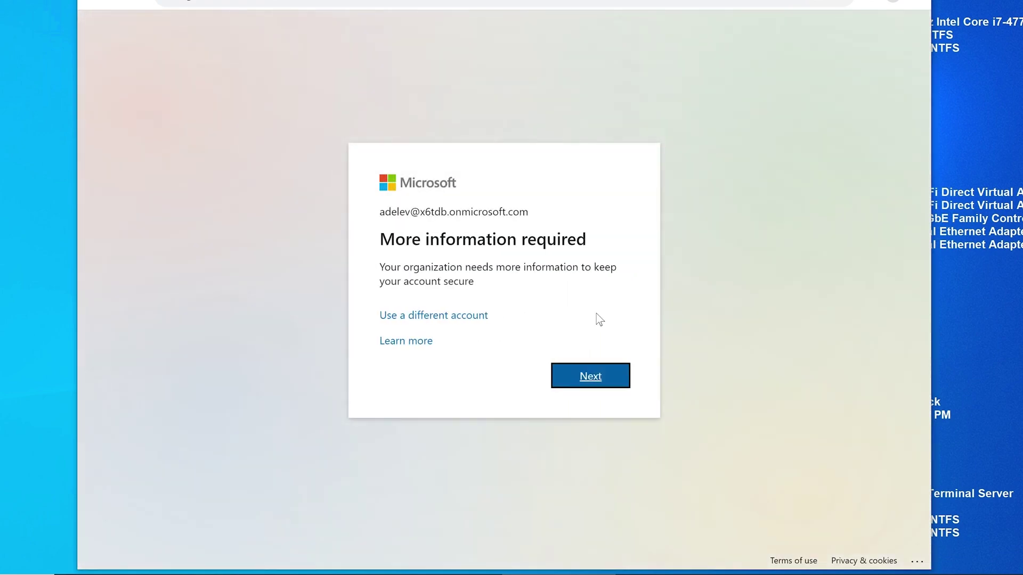
click(575, 378)
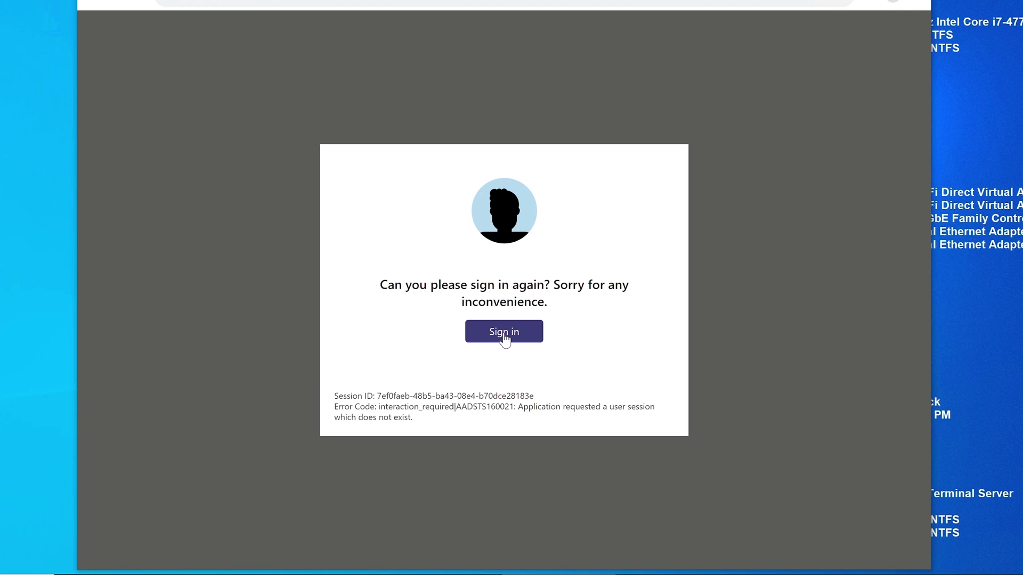
click(687, 574)
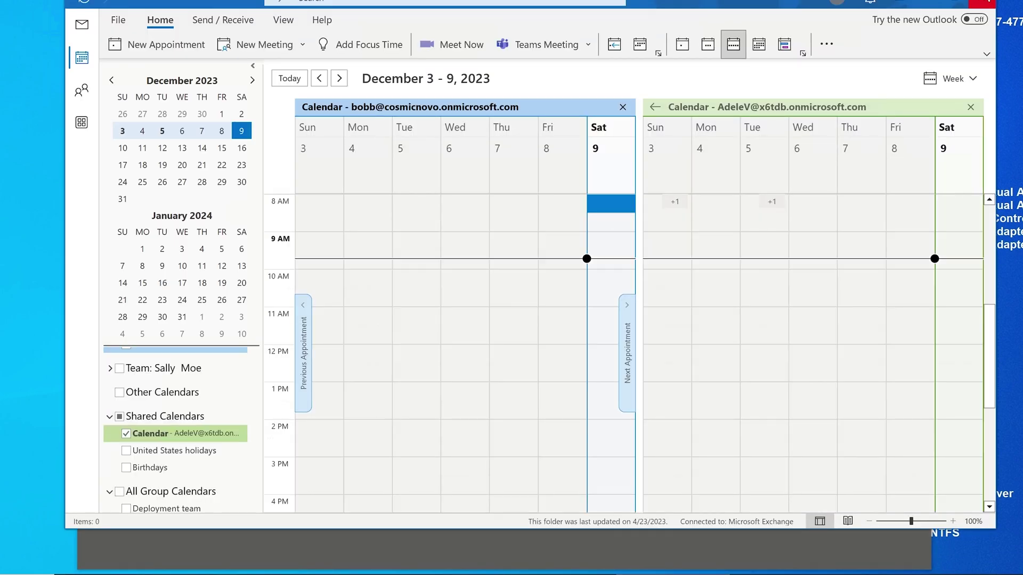
click(687, 574)
click(517, 333)
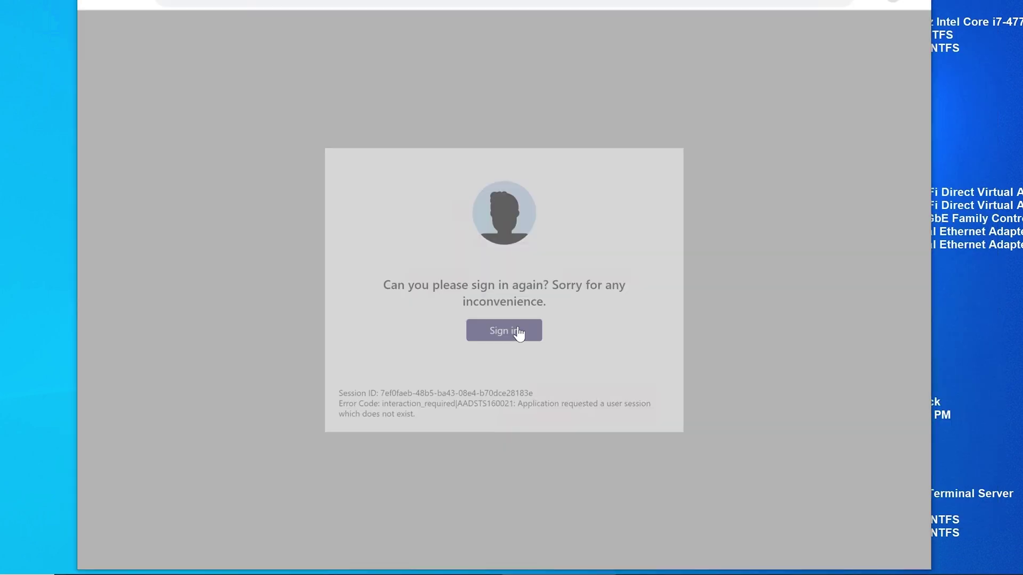
click(586, 371)
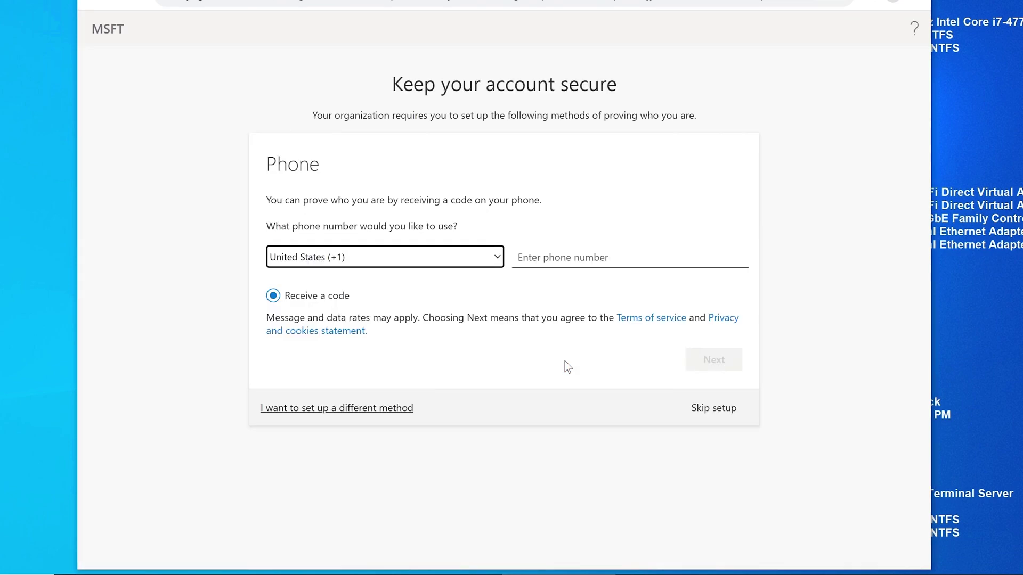
click(715, 409)
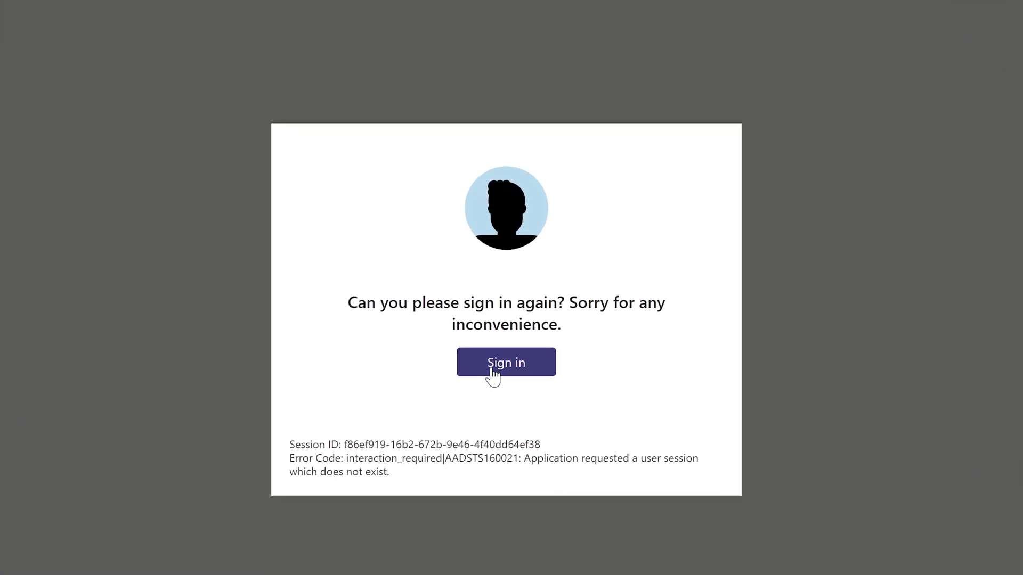
Select the Session ID line in the sign-in error, then return to the Home | Microsoft 365 tab
drag(337, 460, 549, 459)
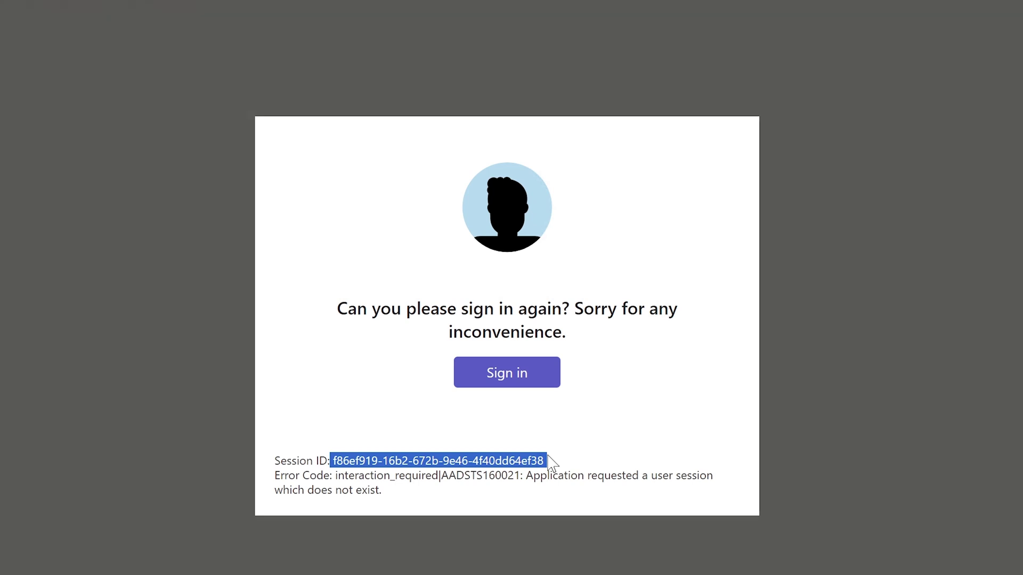
click(552, 463)
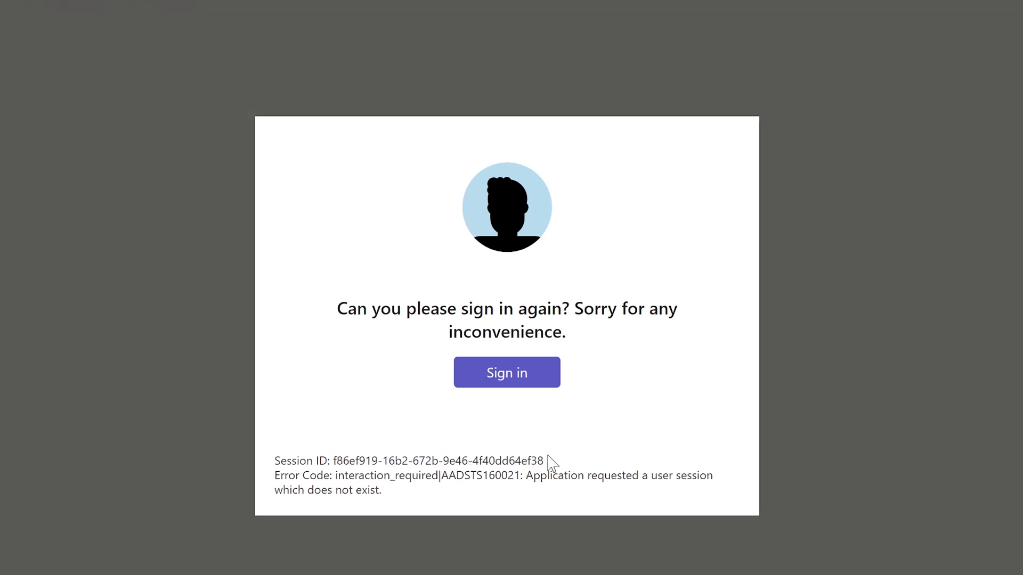
drag(548, 464, 267, 463)
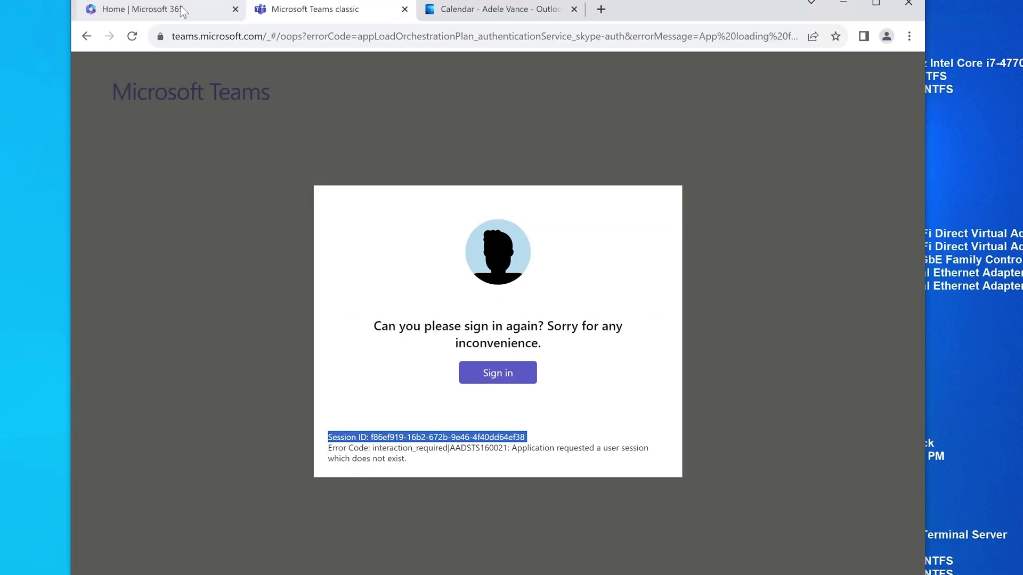
click(197, 12)
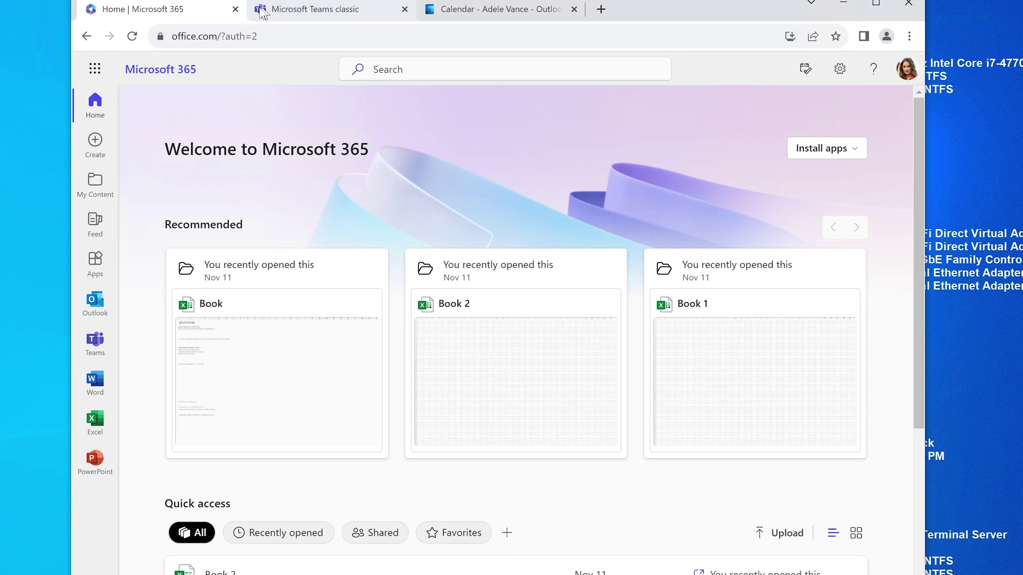
Close and relaunch Chrome, then load office.com
click(908, 6)
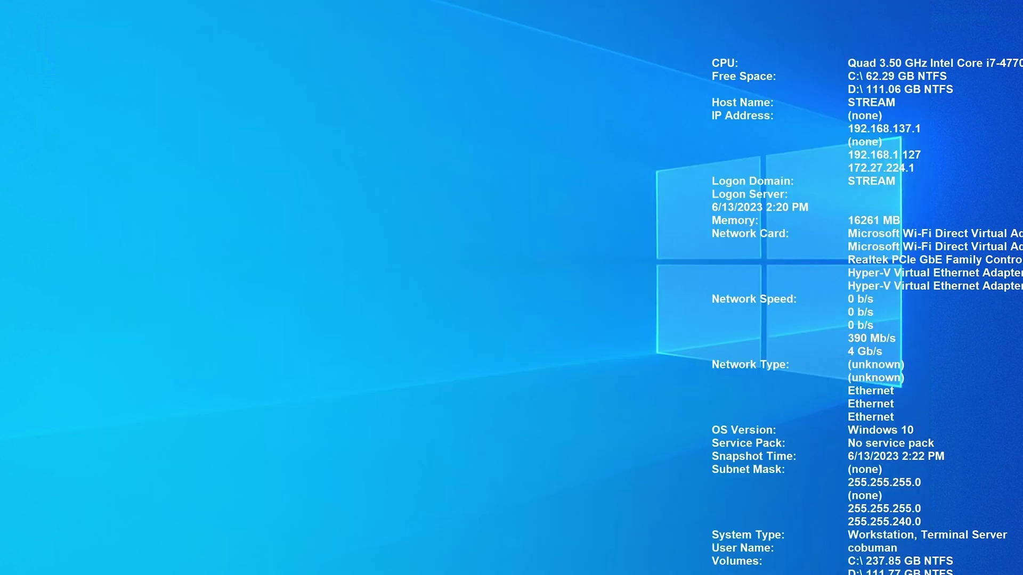
key(super)
text(chrome)
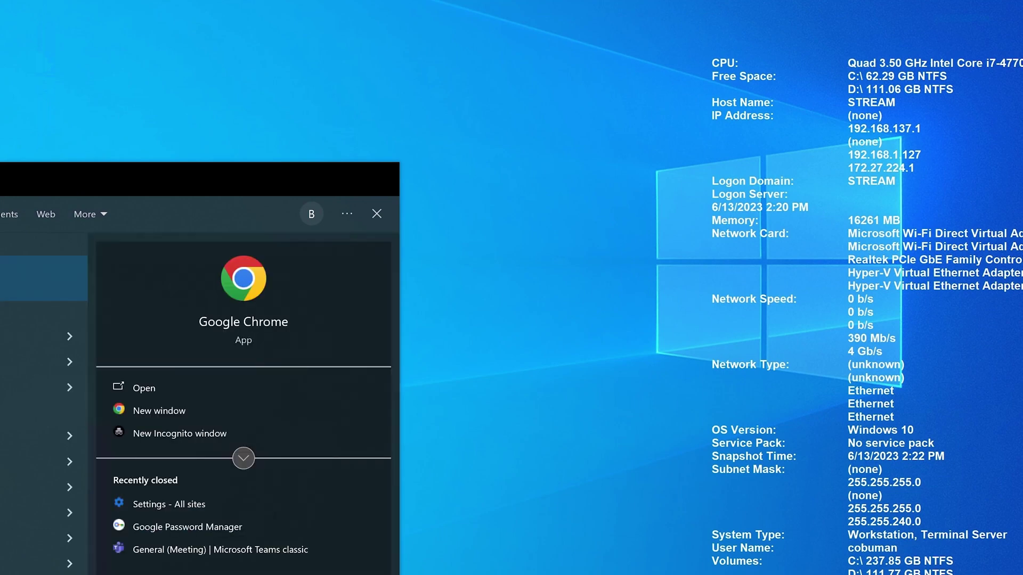
key(Return)
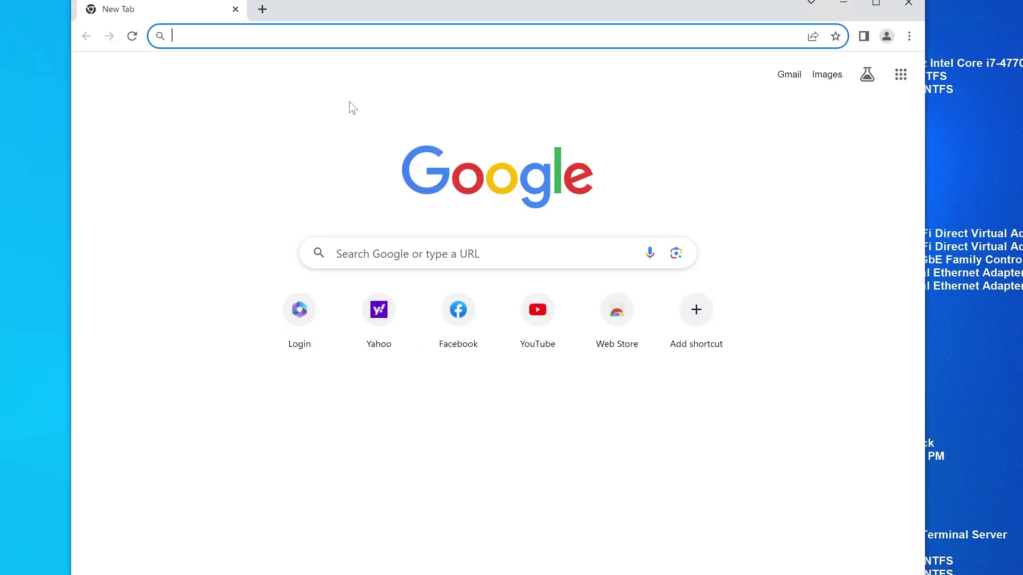
text(off)
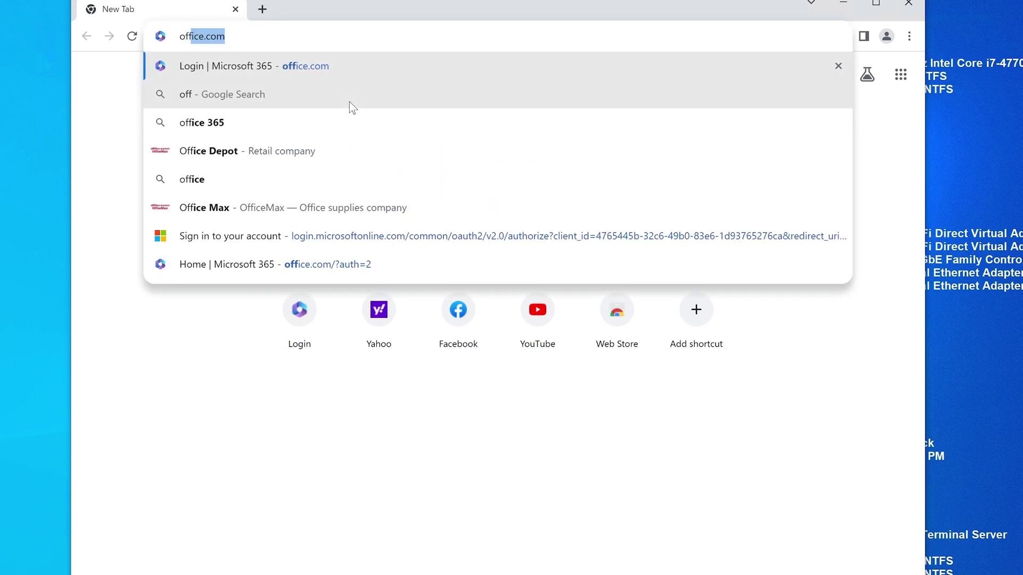
key(Return)
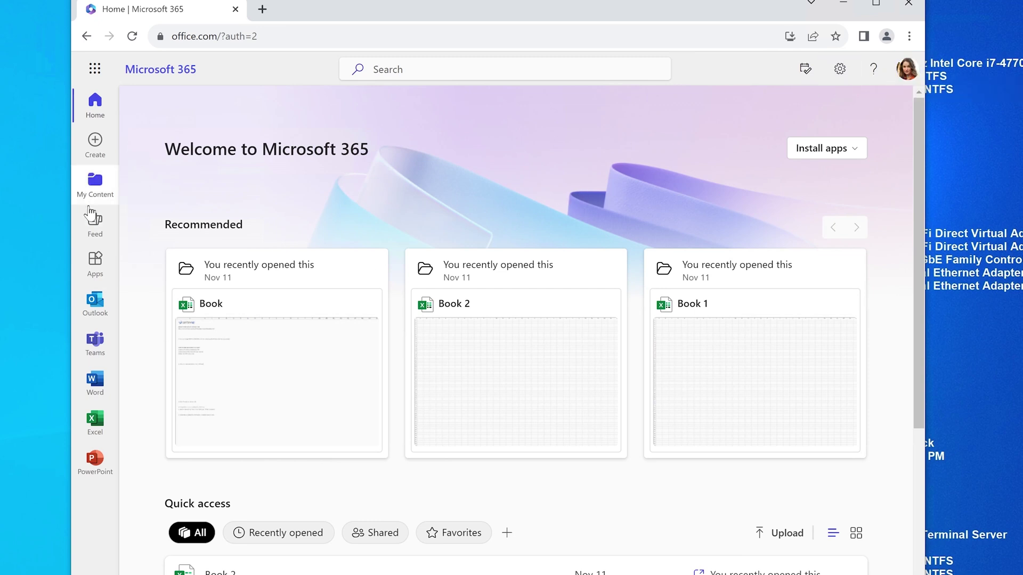
Open Teams from Microsoft 365 and retry signing in after the cookie error
click(96, 342)
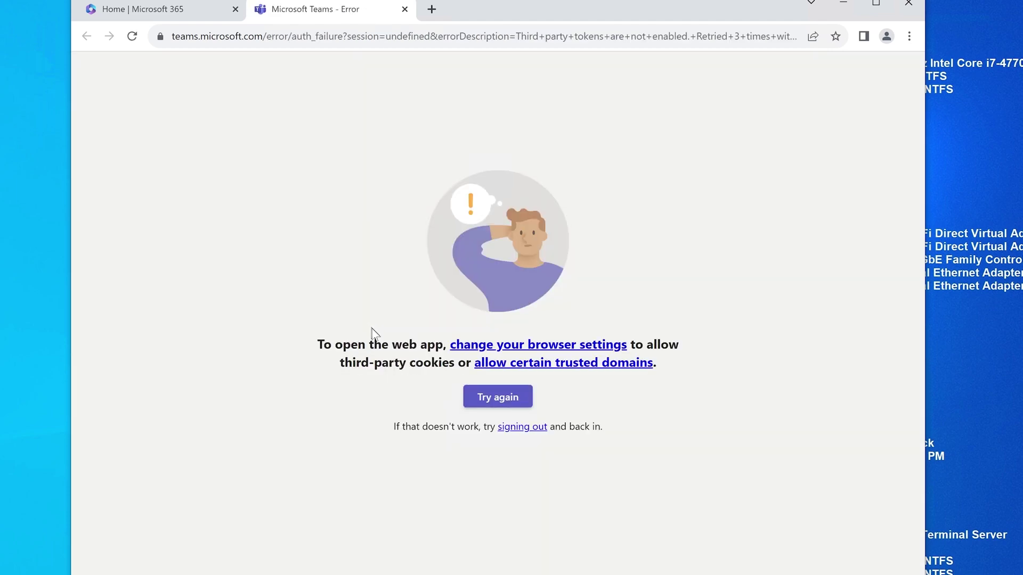
click(496, 398)
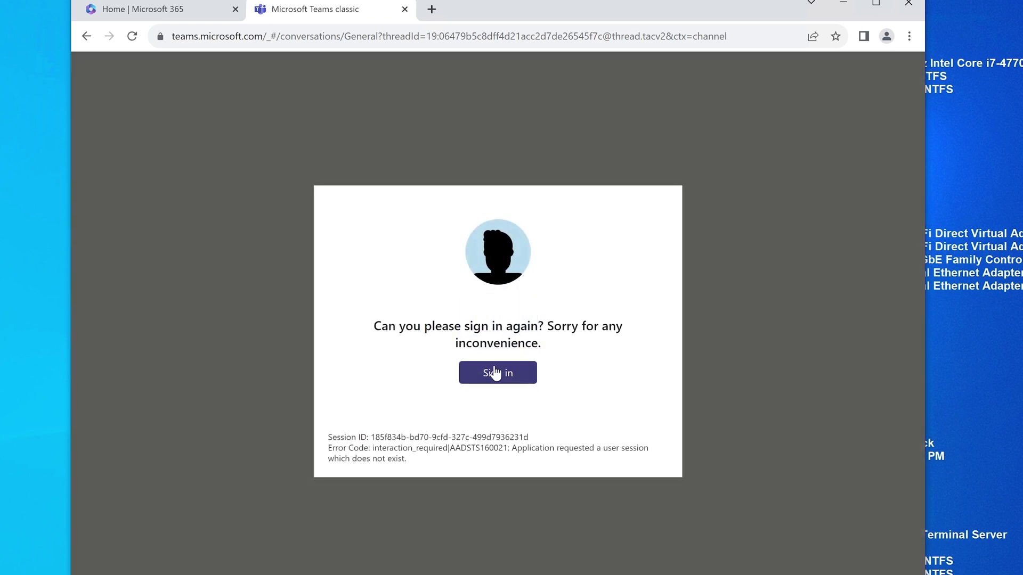
click(494, 373)
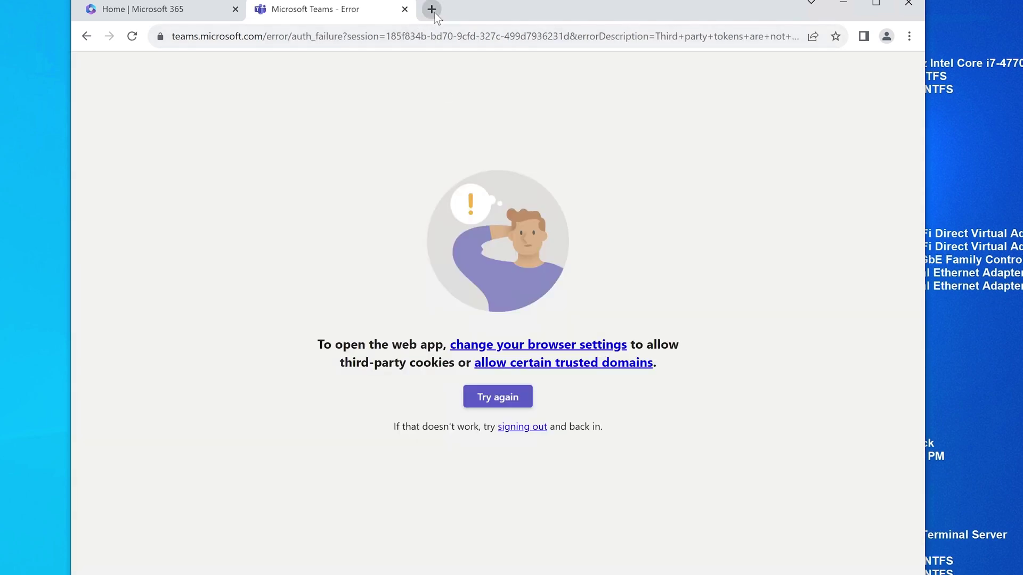
Close the Teams and Microsoft 365 tabs and open Chrome's Settings page
click(431, 10)
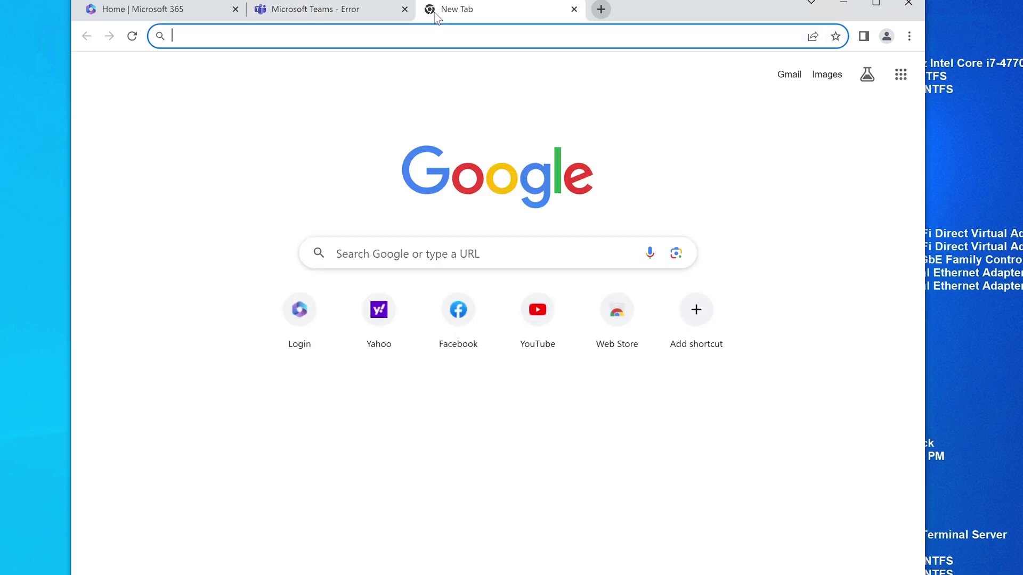
click(909, 36)
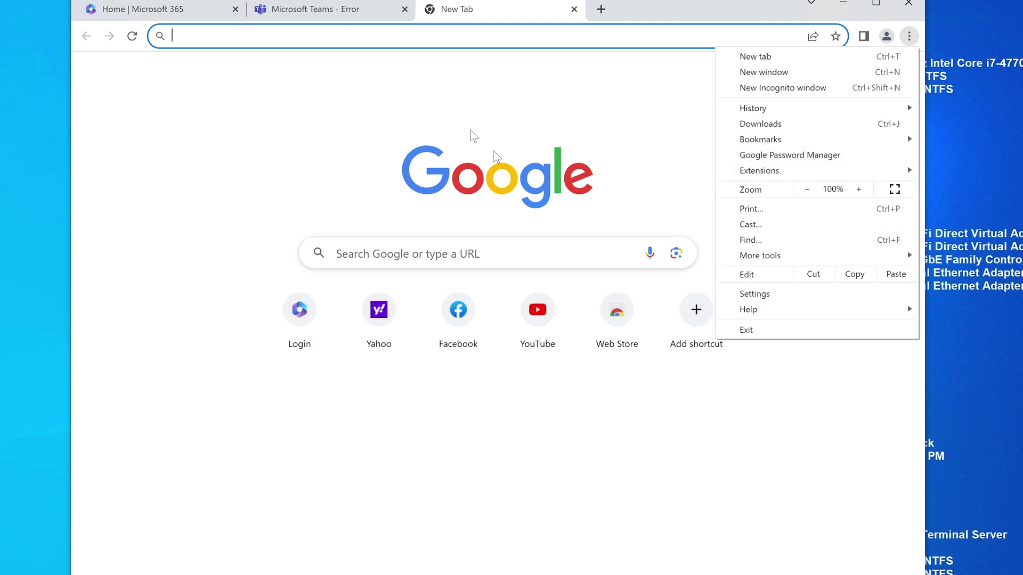
click(368, 10)
click(405, 9)
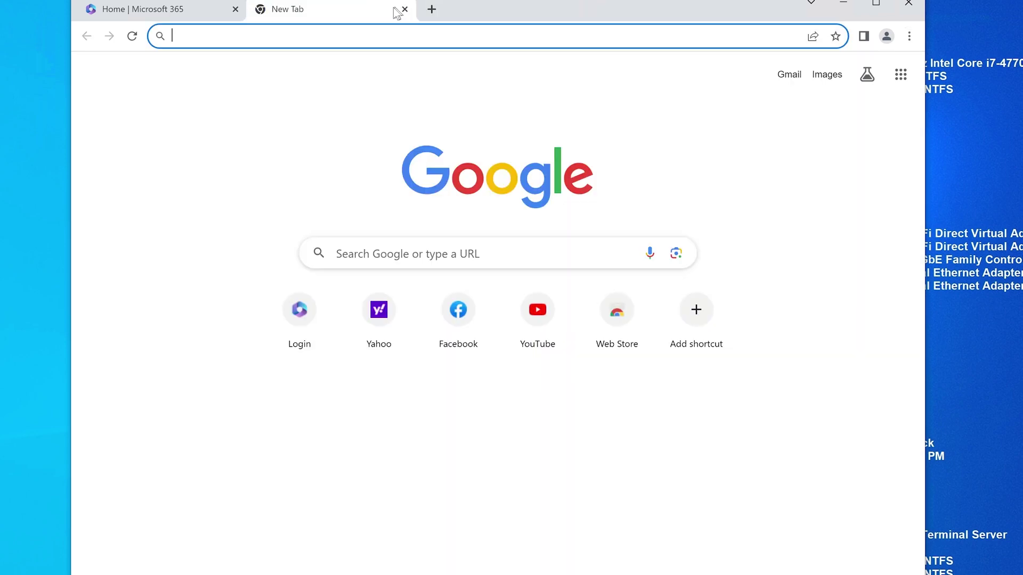
click(235, 10)
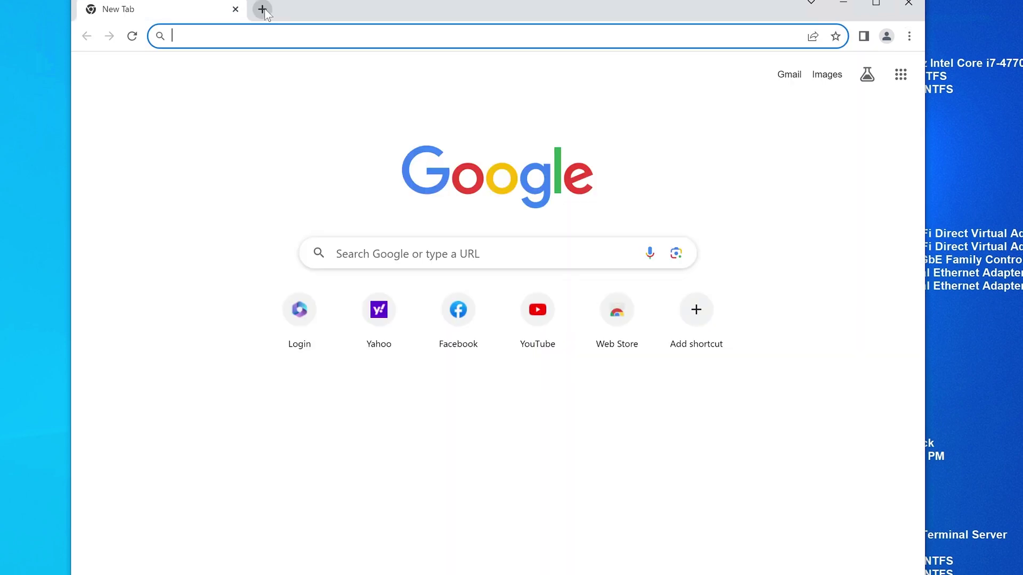
click(262, 9)
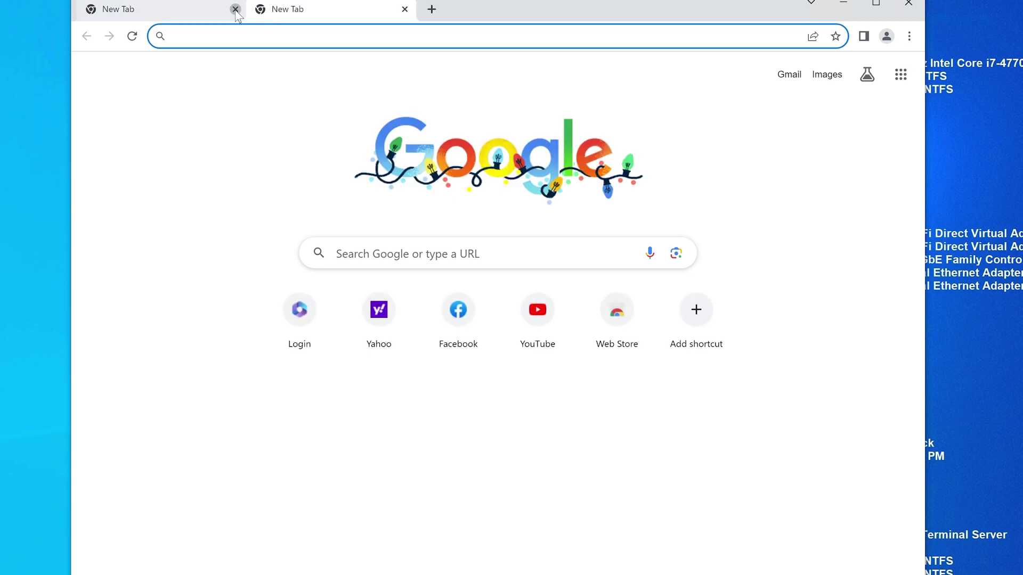
click(235, 9)
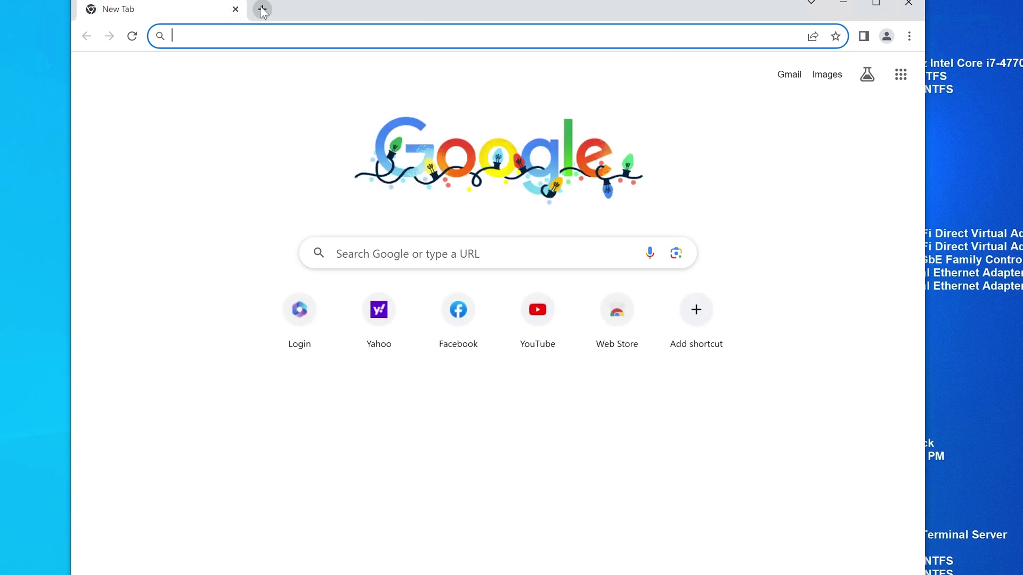
click(909, 37)
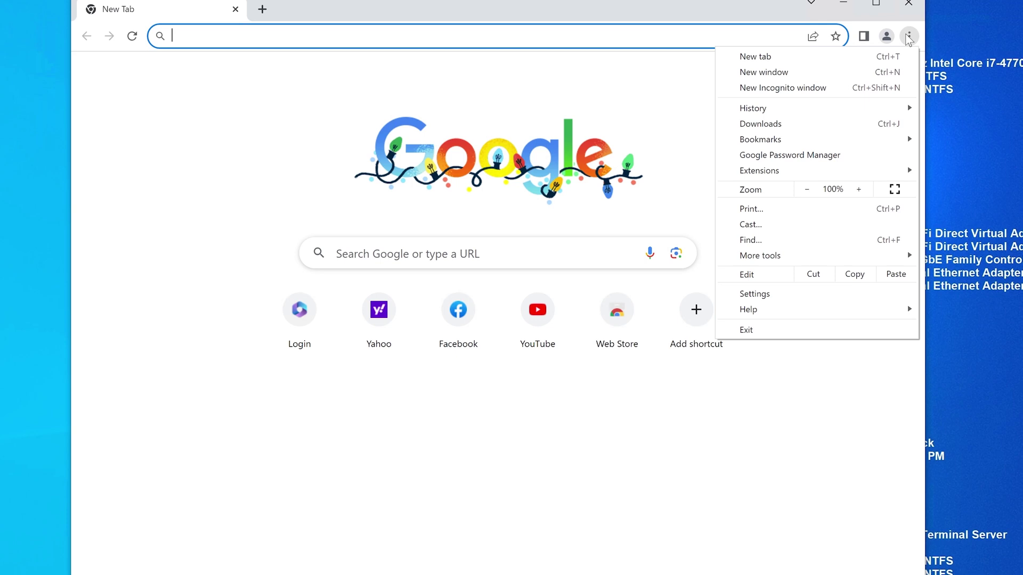
click(775, 293)
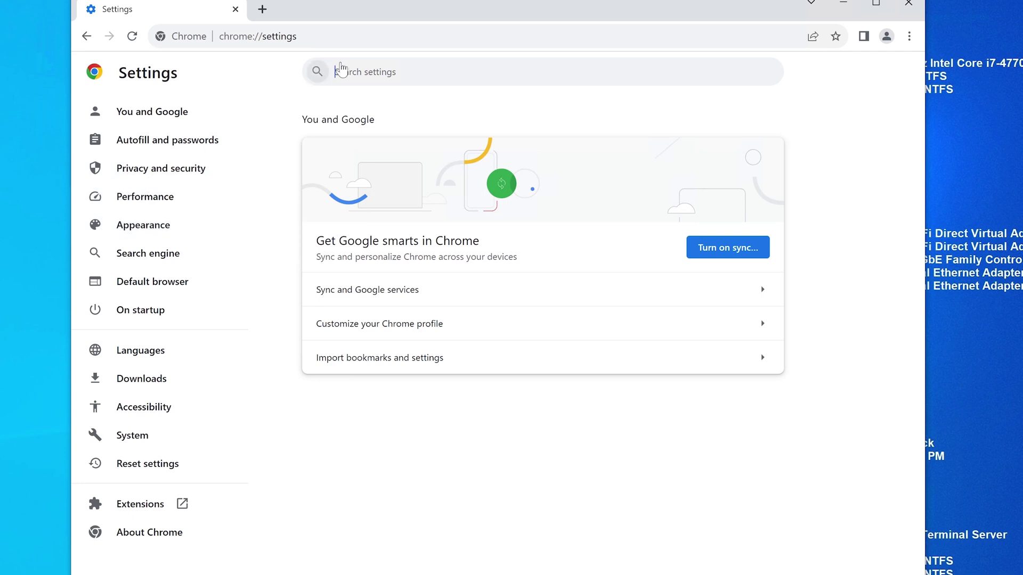
In Privacy and security, look at Clear browsing data without clearing, then open the all-sites data list
click(167, 171)
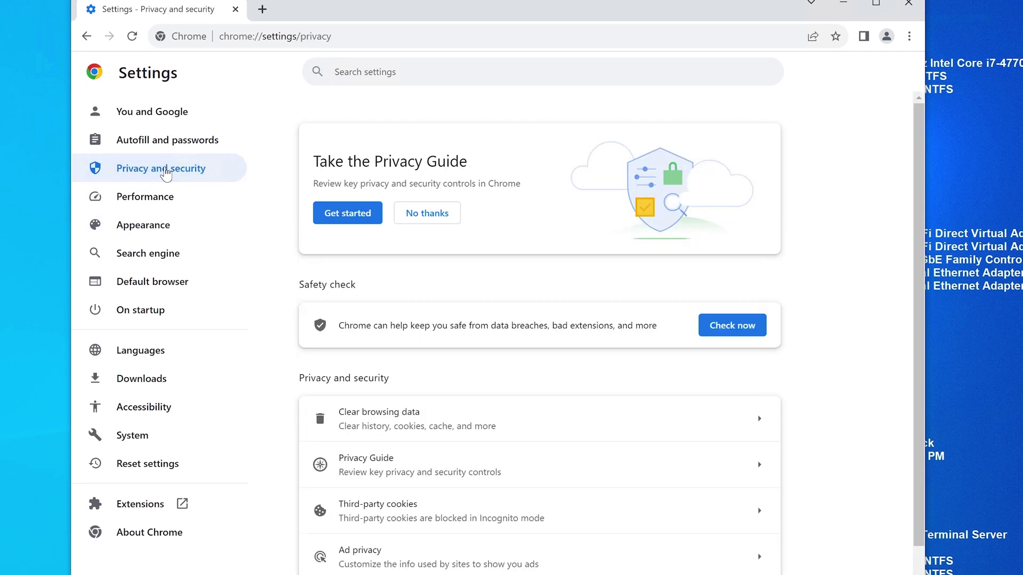
scroll(519, 429, down, 1)
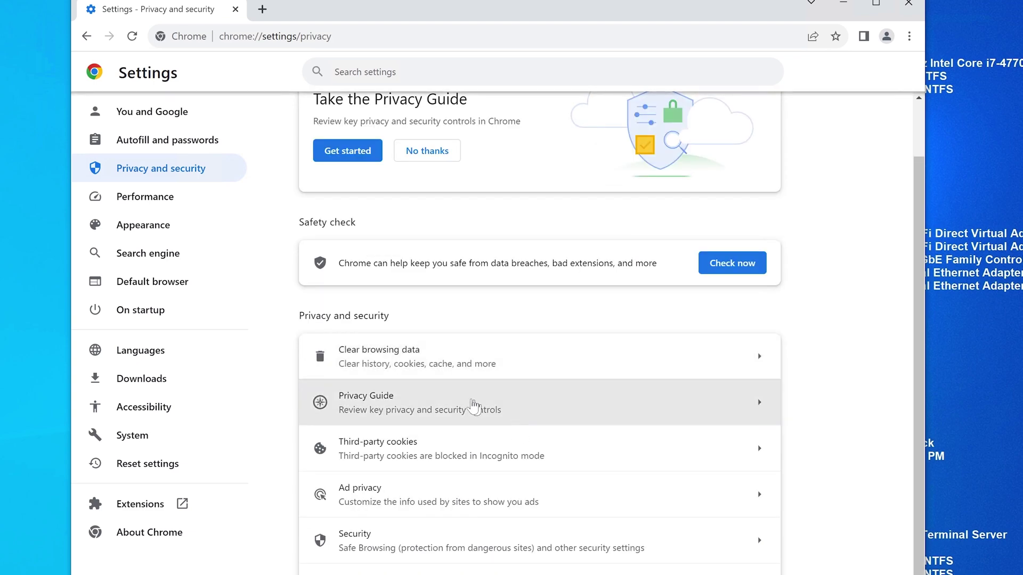
click(420, 355)
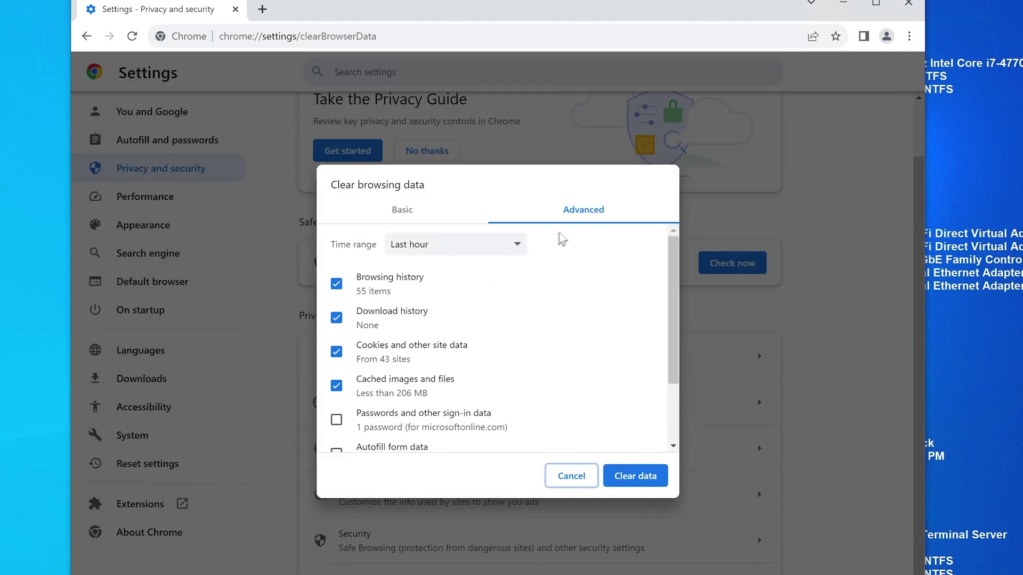
click(389, 215)
click(573, 474)
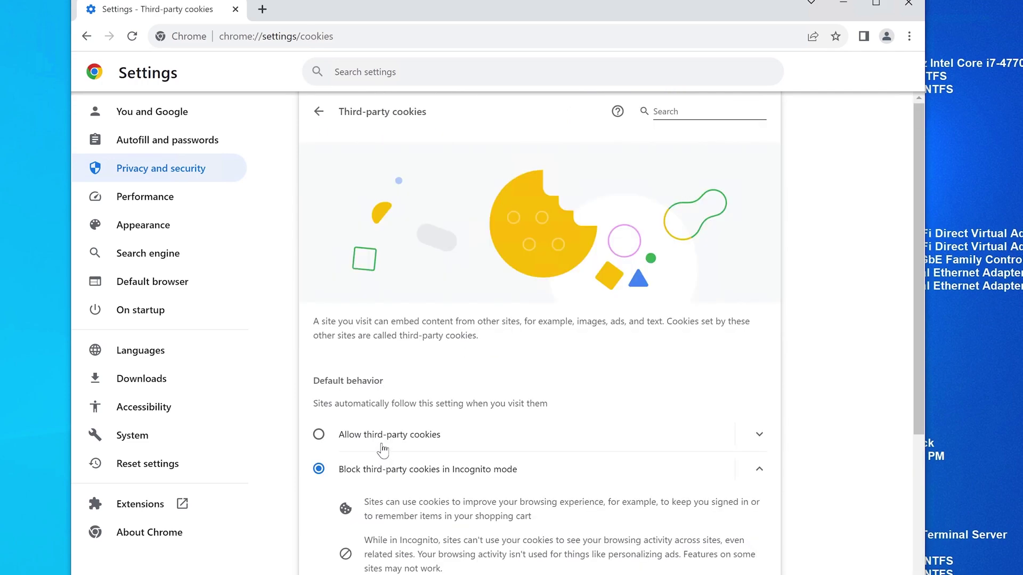
scroll(383, 450, down, 5)
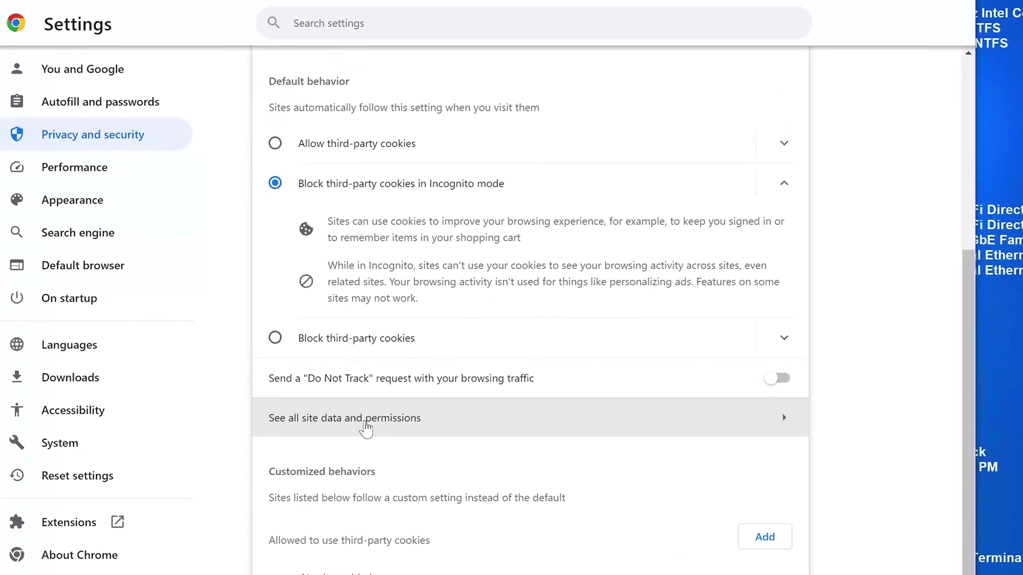
click(374, 423)
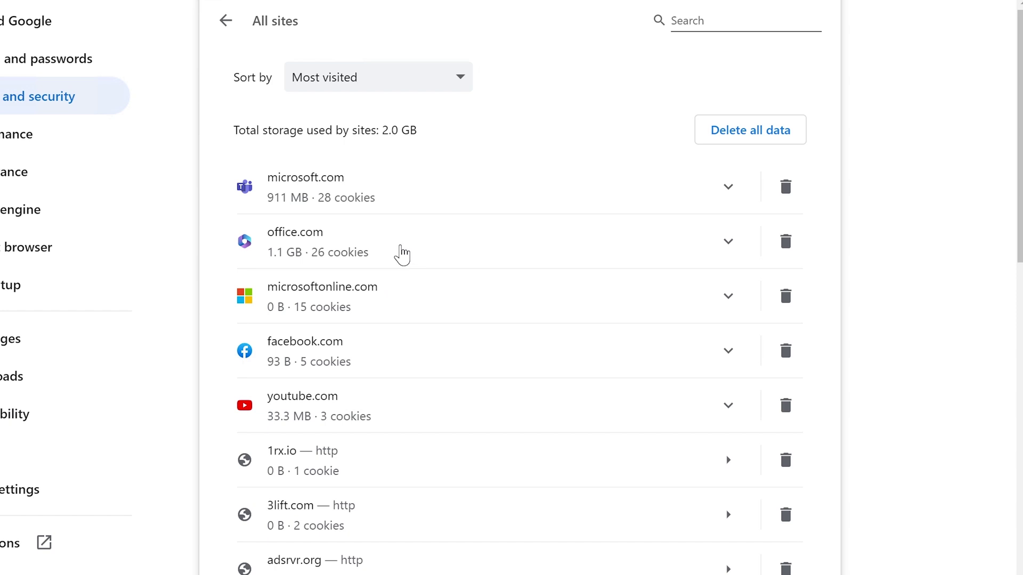
Expand the office.com, microsoft.com and microsoftonline.com entries to see their subdomains
click(402, 253)
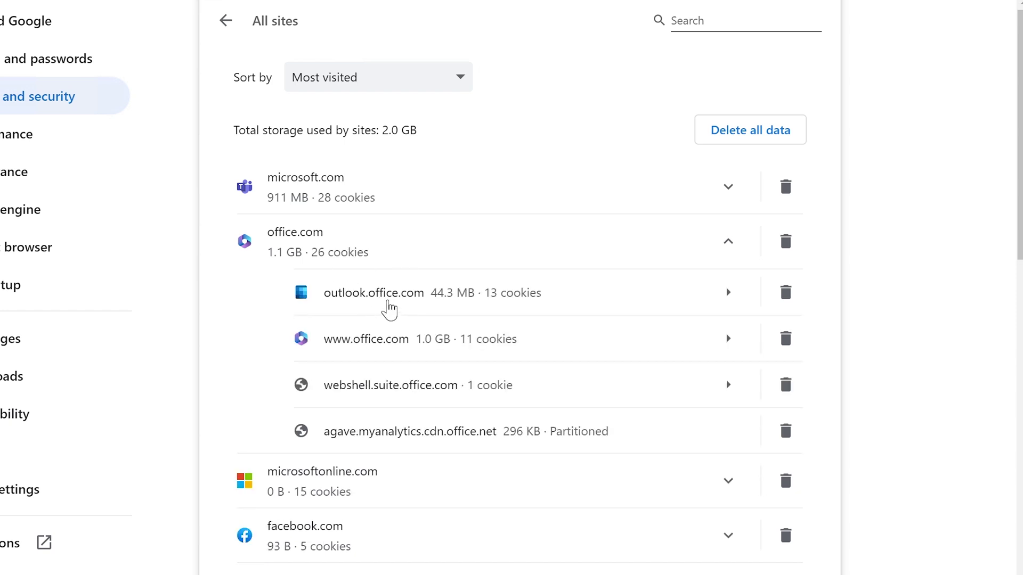
click(375, 197)
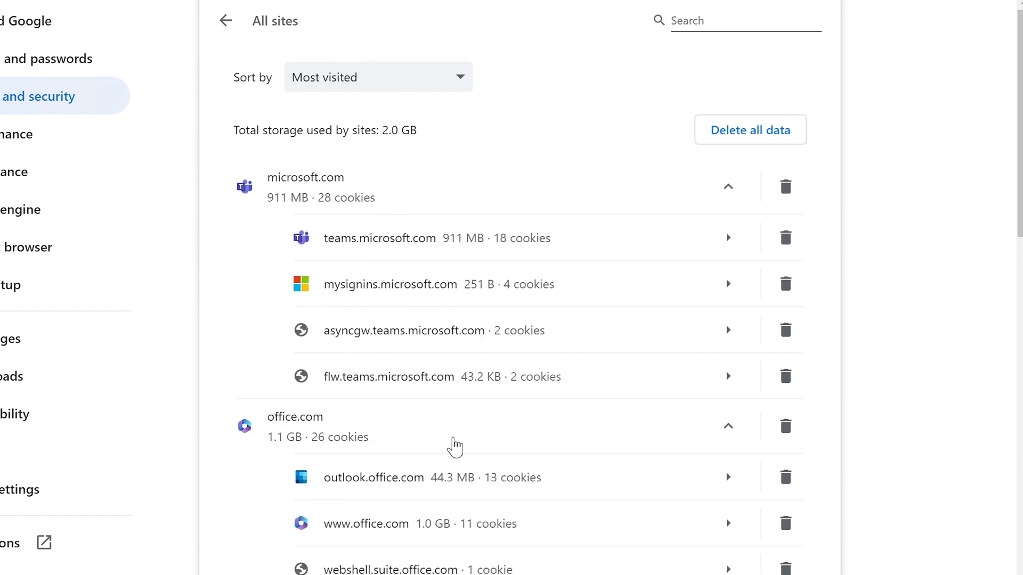
scroll(455, 446, down, 5)
click(378, 389)
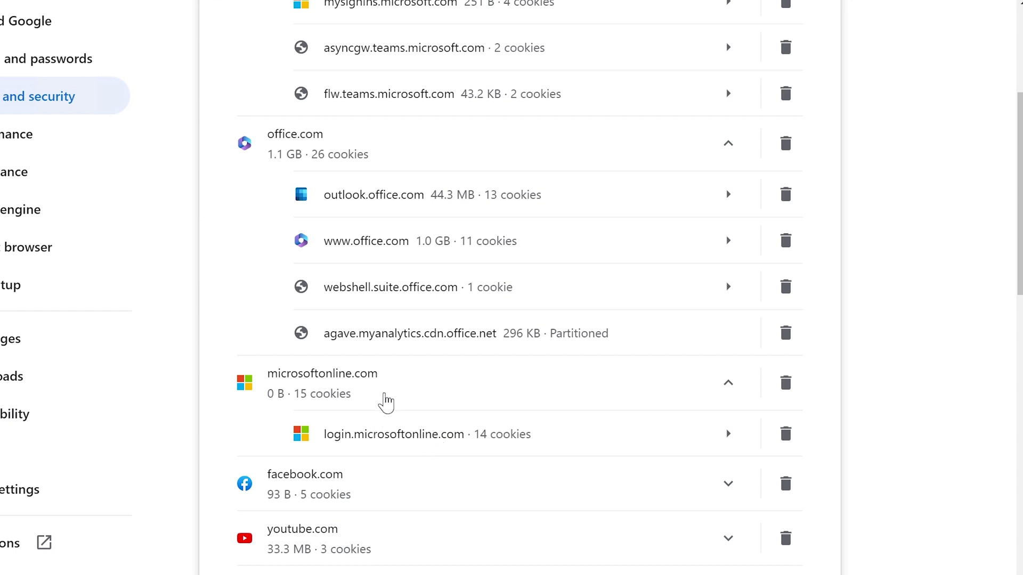
scroll(385, 404, up, 2)
scroll(385, 404, up, 4)
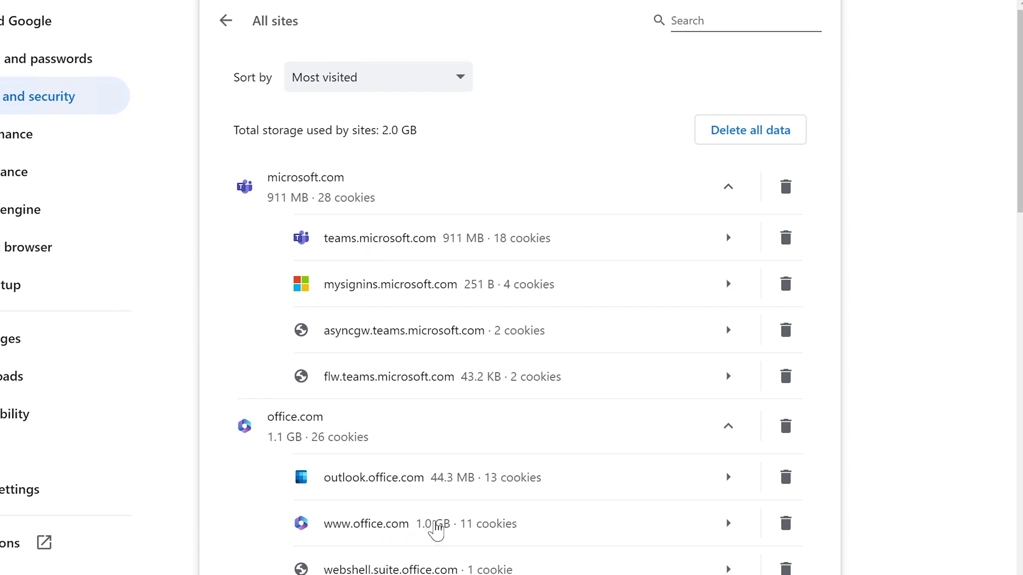
Delete all stored data for microsoft.com and office.com
click(786, 187)
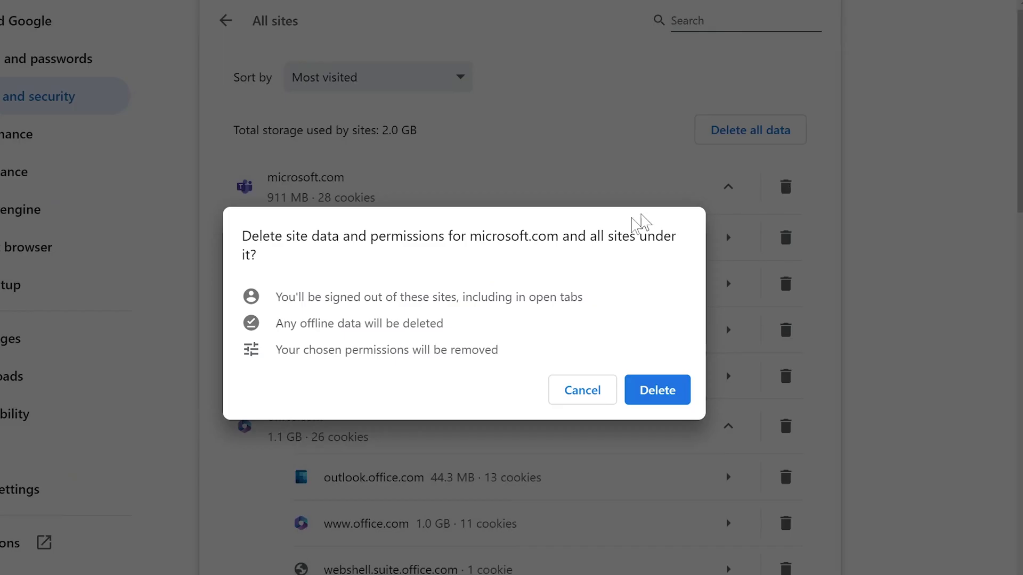
click(642, 393)
click(787, 190)
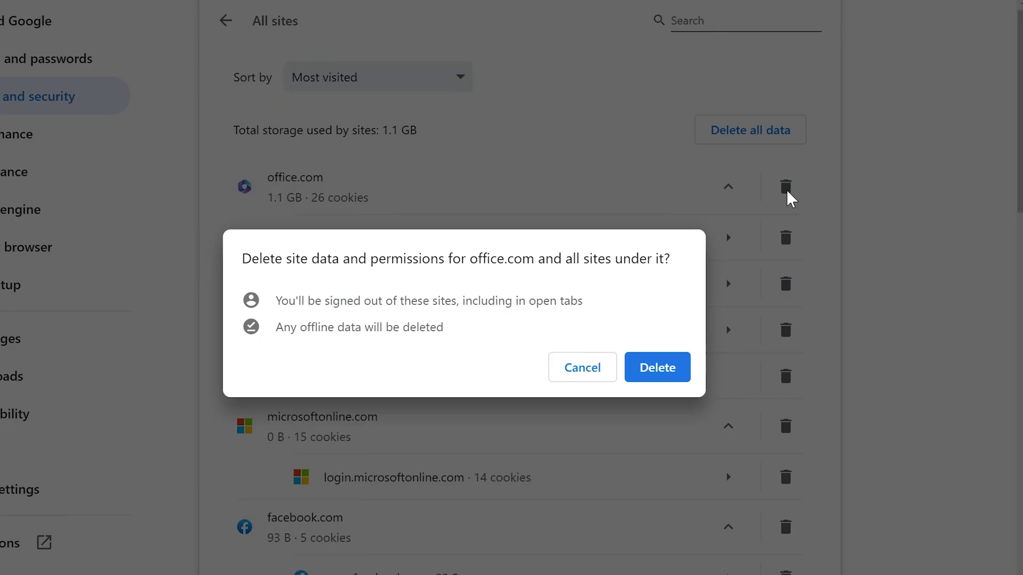
click(655, 370)
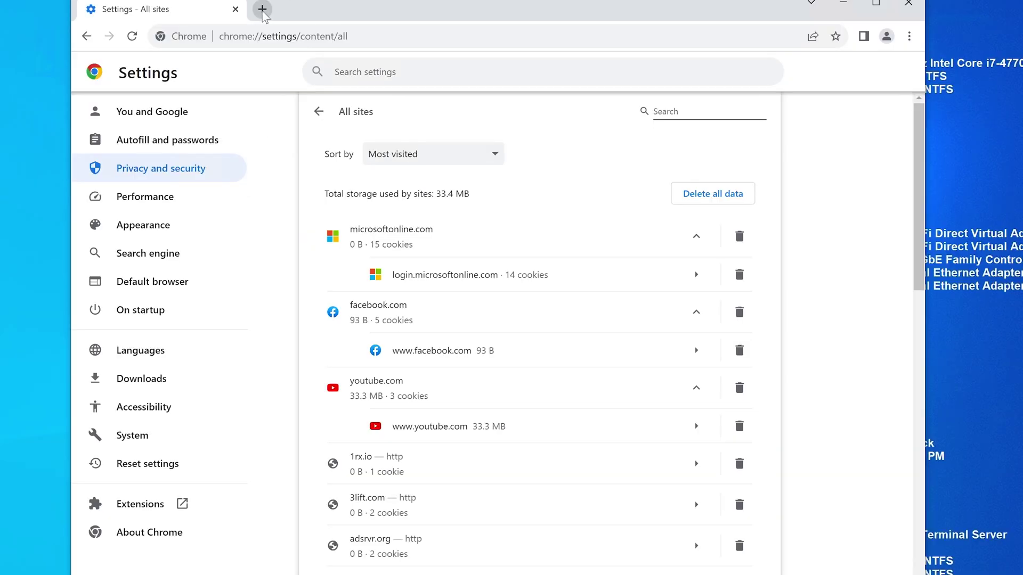
Load office.com in a new tab and sign back in, skipping the phone verification setup
click(262, 9)
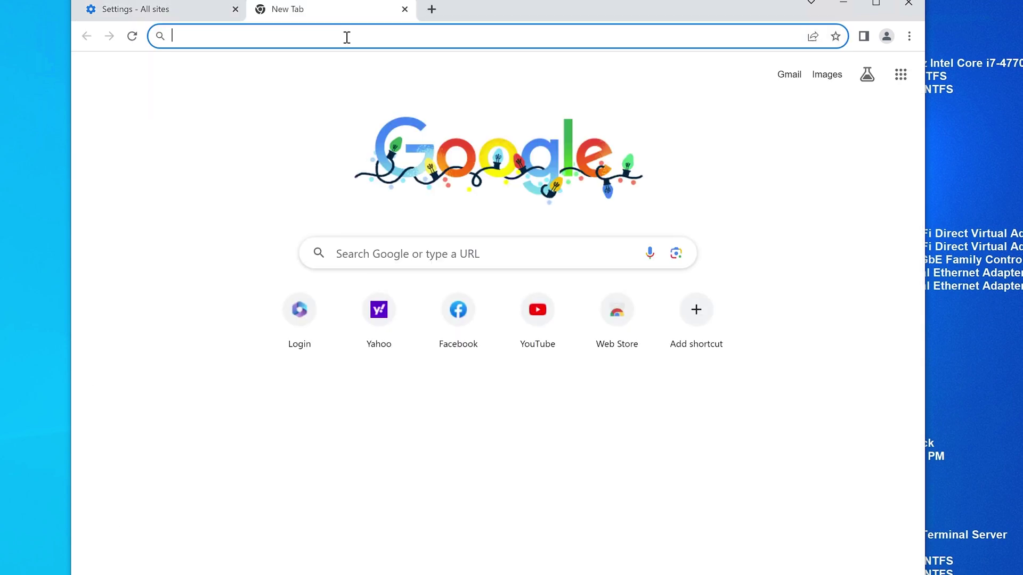
text(office.com)
key(Return)
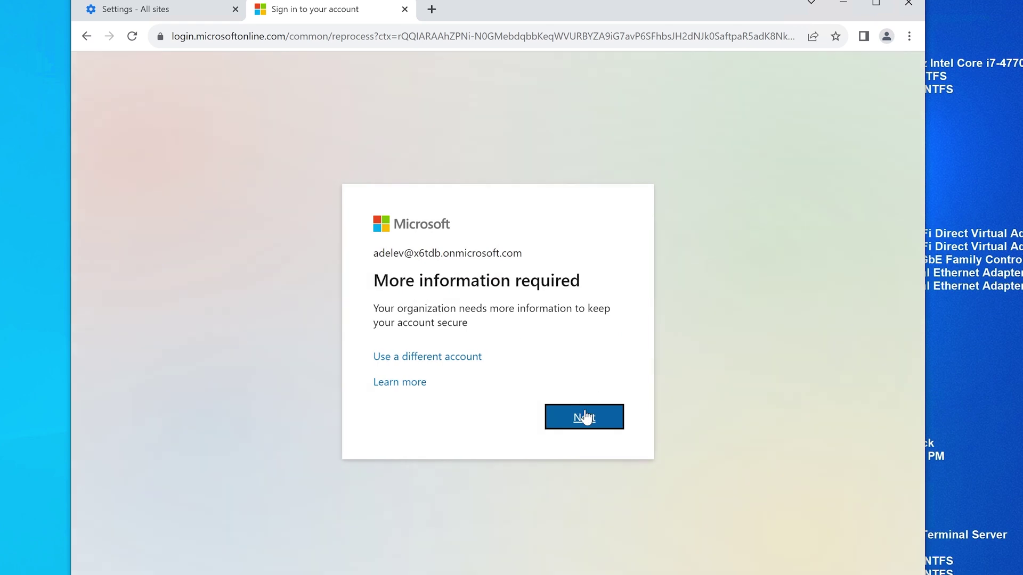
click(584, 417)
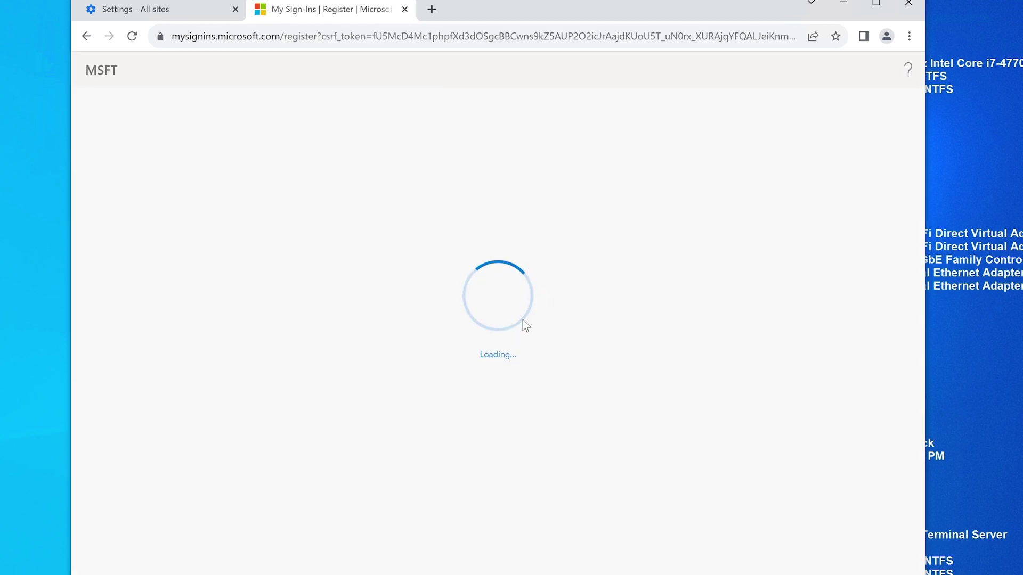
click(710, 449)
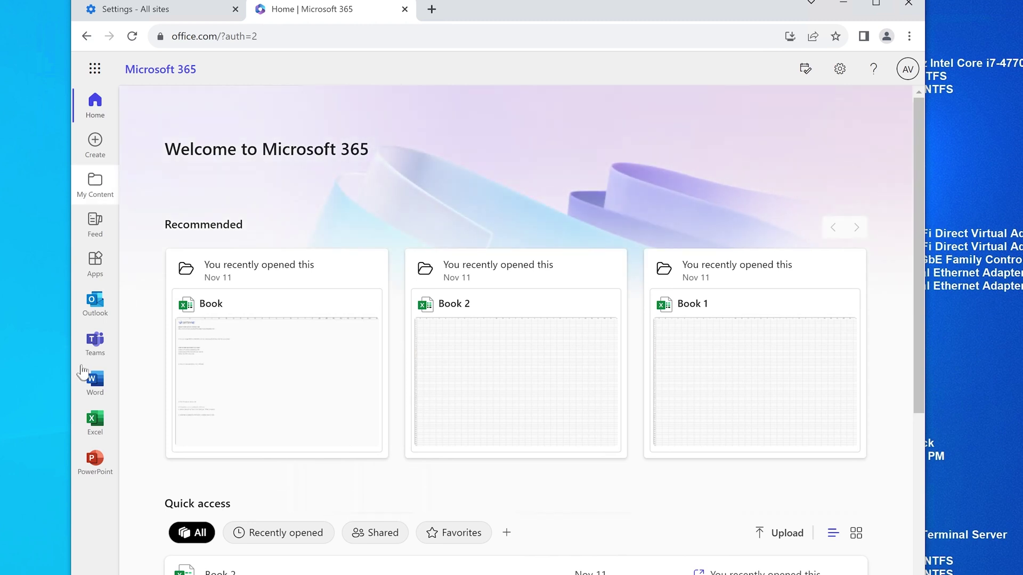
click(96, 341)
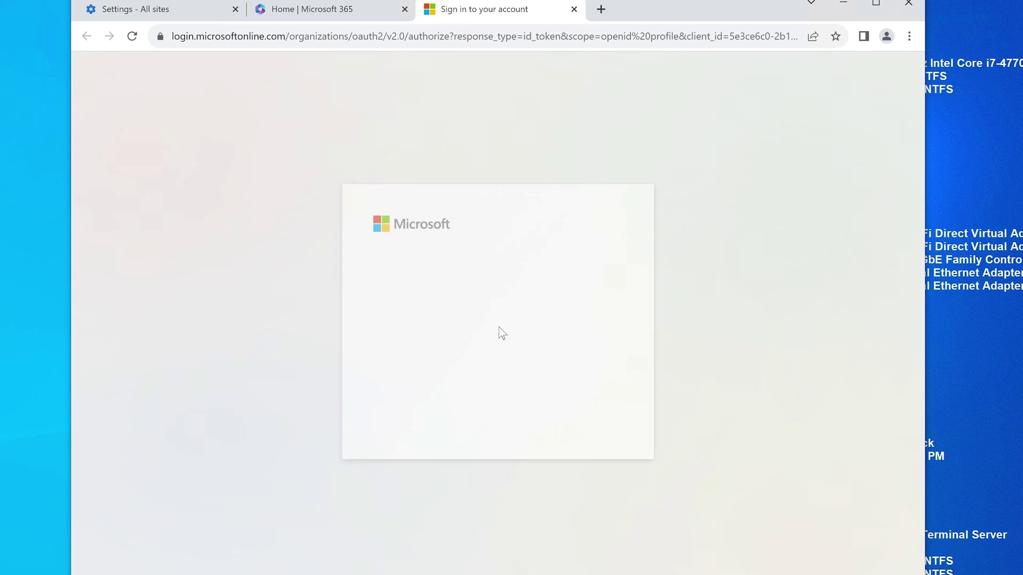
Get past both 'More information required' prompts, skipping phone setup, until Teams opens Shifts
click(585, 421)
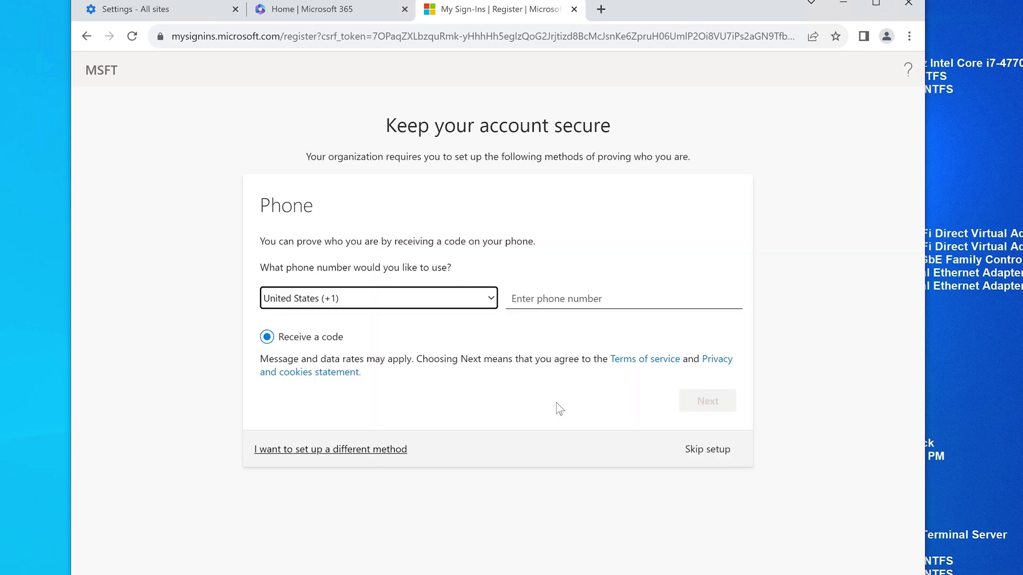
click(714, 451)
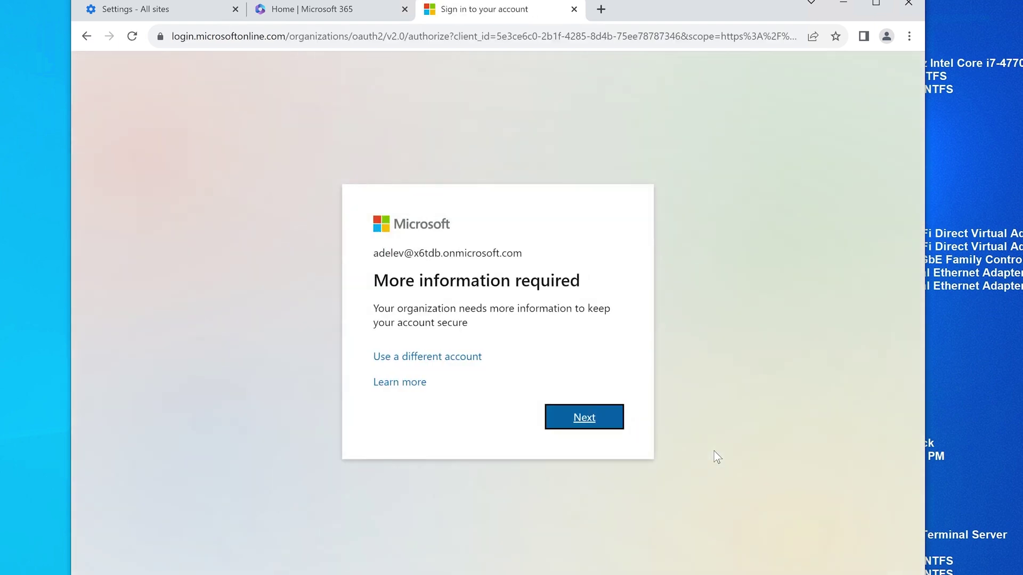
click(584, 419)
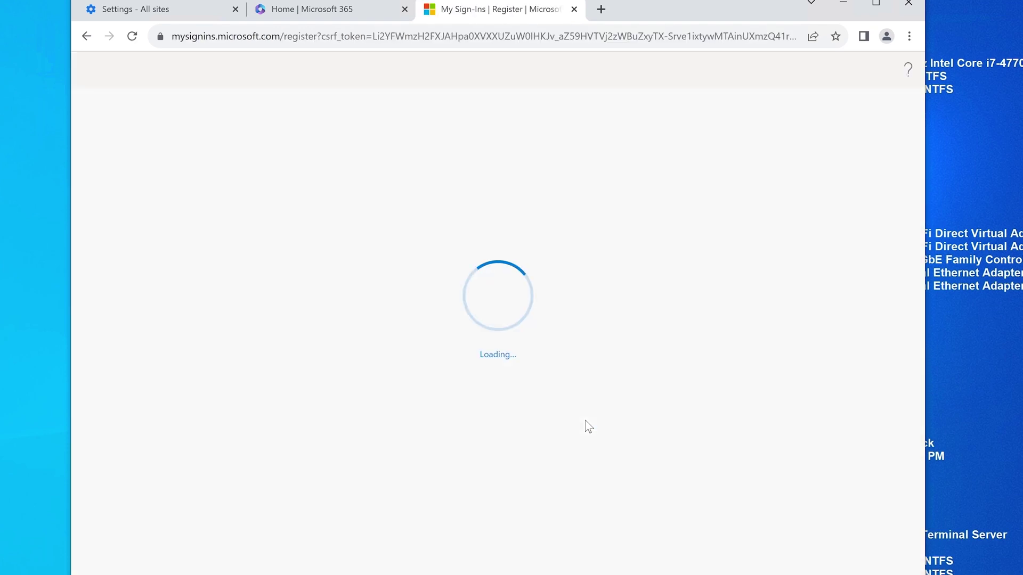
click(684, 451)
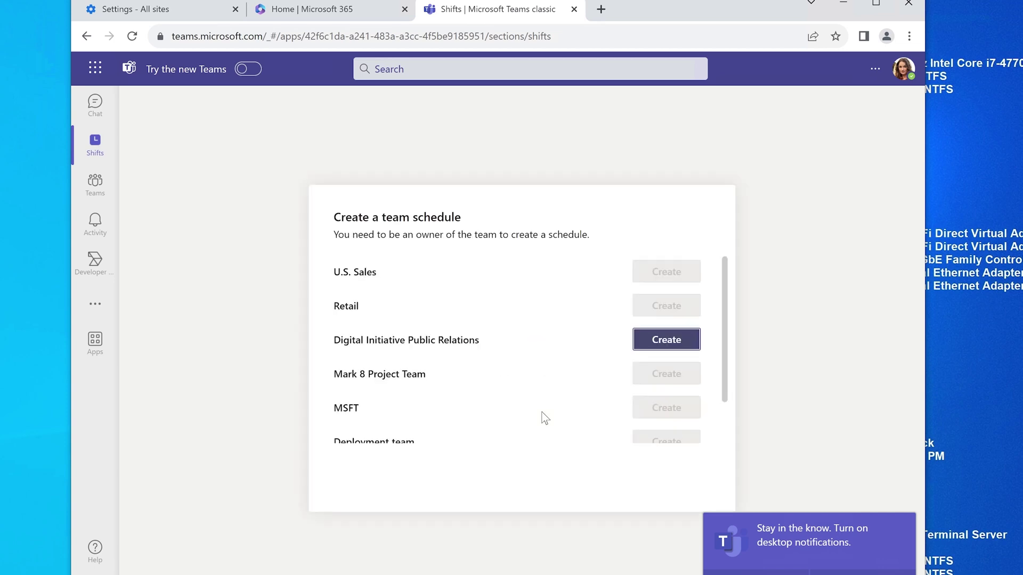
Turn on Teams desktop notifications and allow them for teams.microsoft.com in Chrome's prompt
click(756, 572)
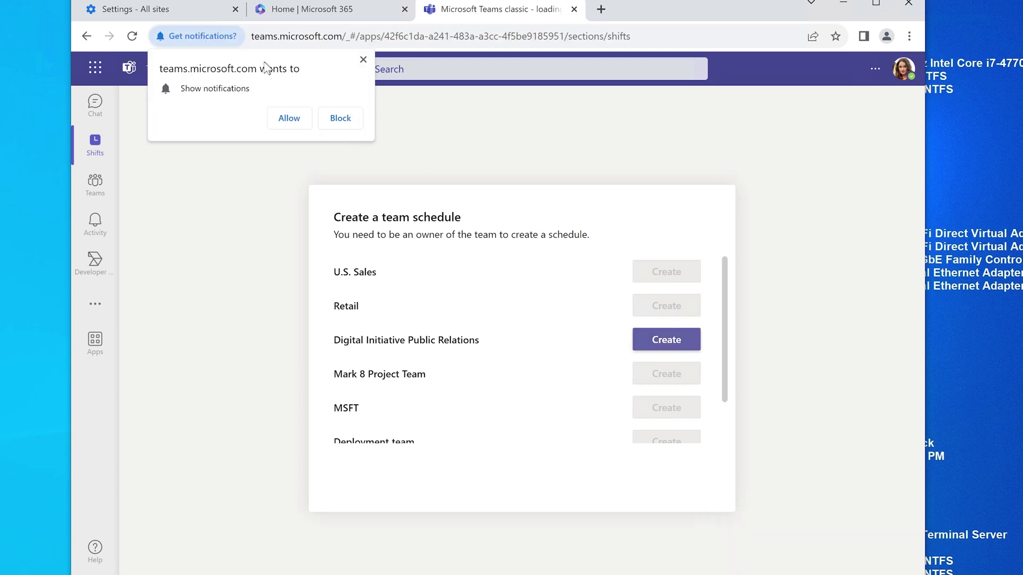
click(296, 129)
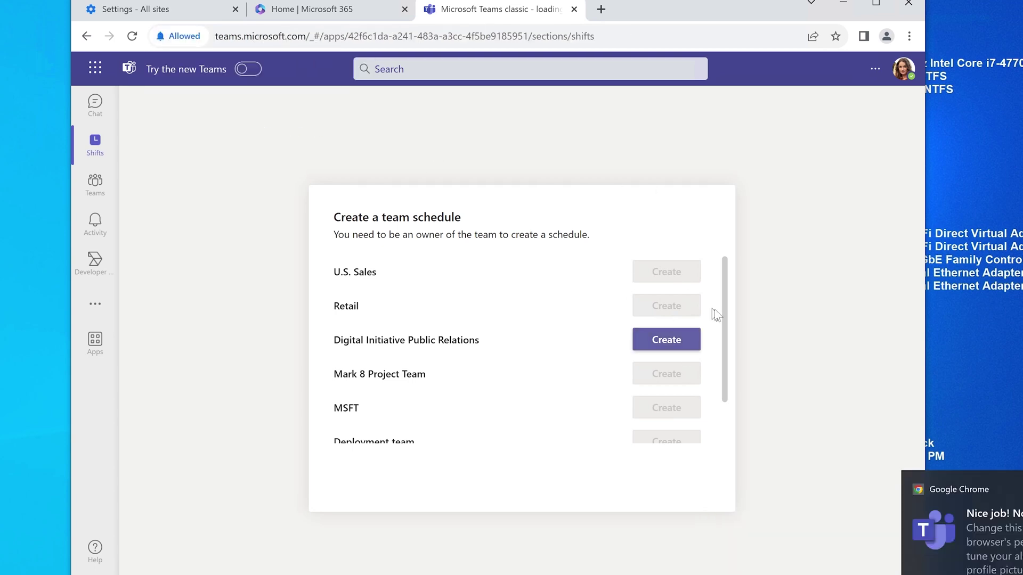
scroll(487, 301, down, 1)
scroll(487, 299, up, 1)
scroll(486, 299, down, 1)
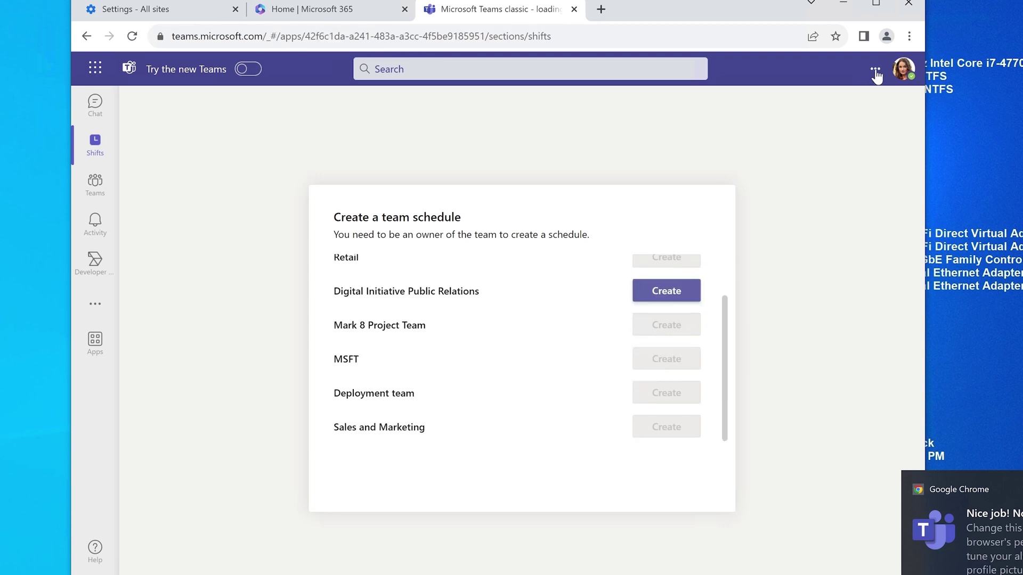